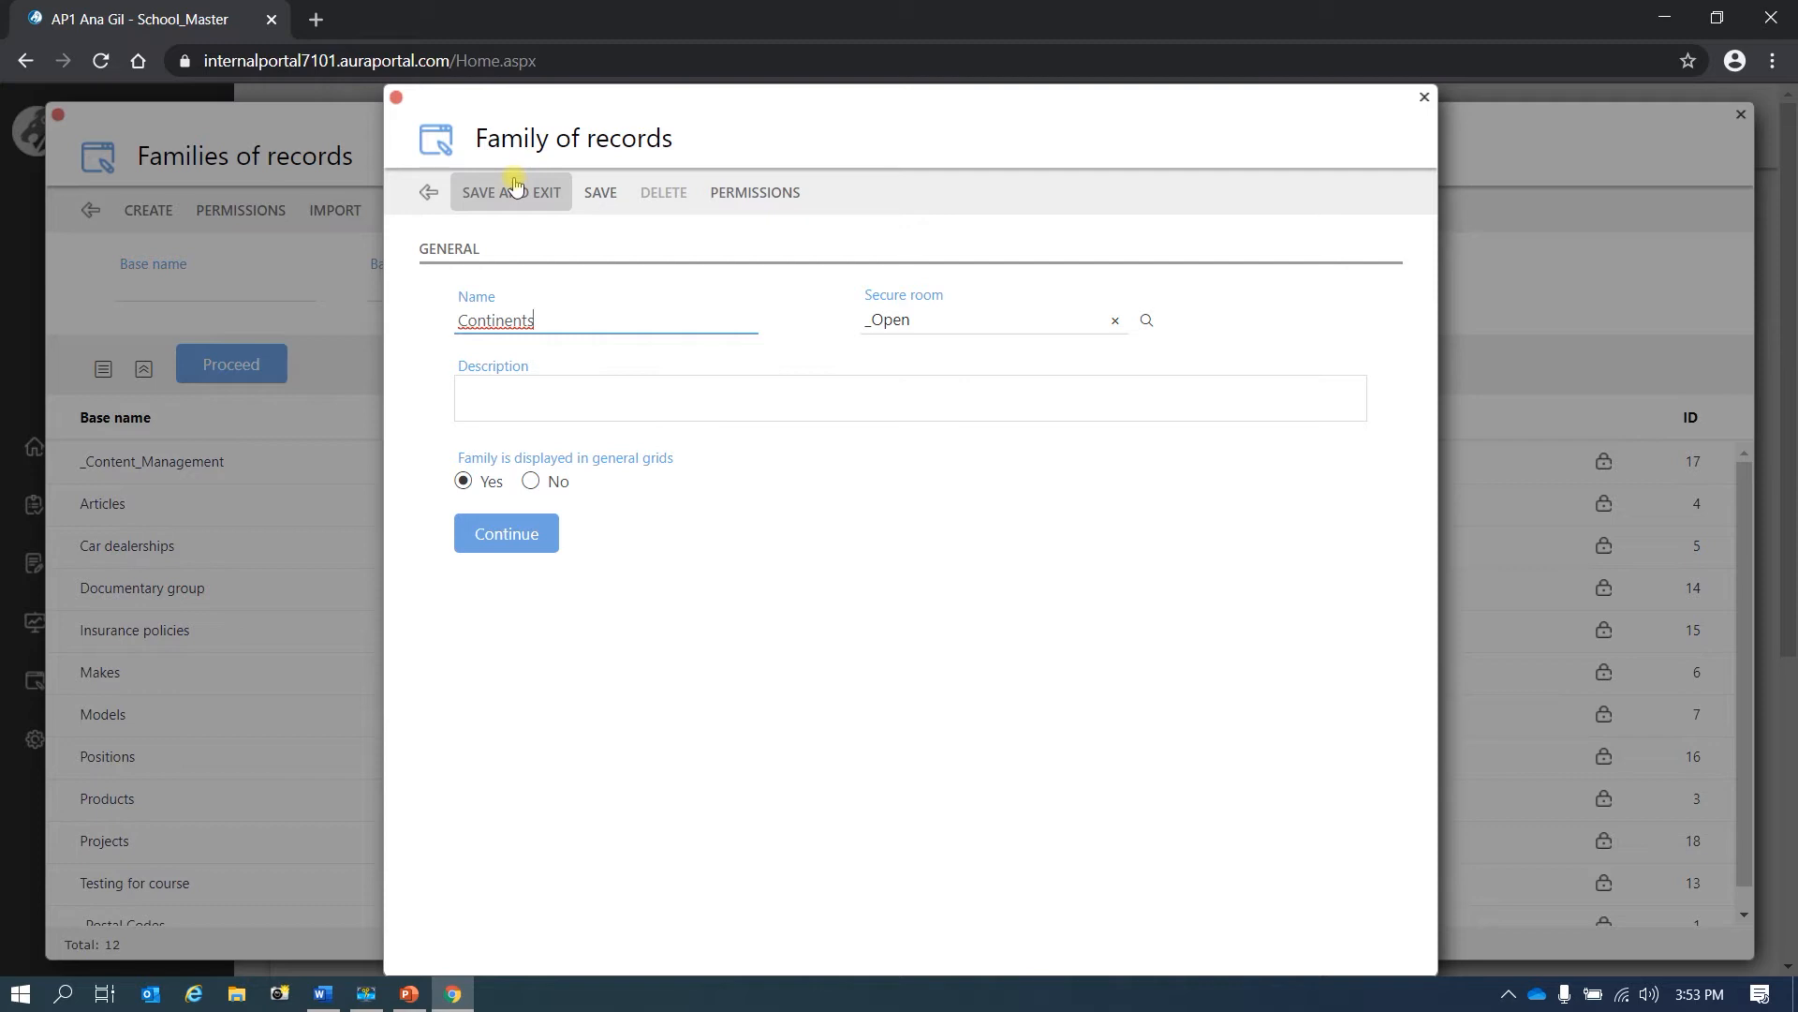
Step: Save the new Continents family of records, accepting its permanent name, and open the saved family for editing
{"action": "left_click", "coordinate": [515, 185]}
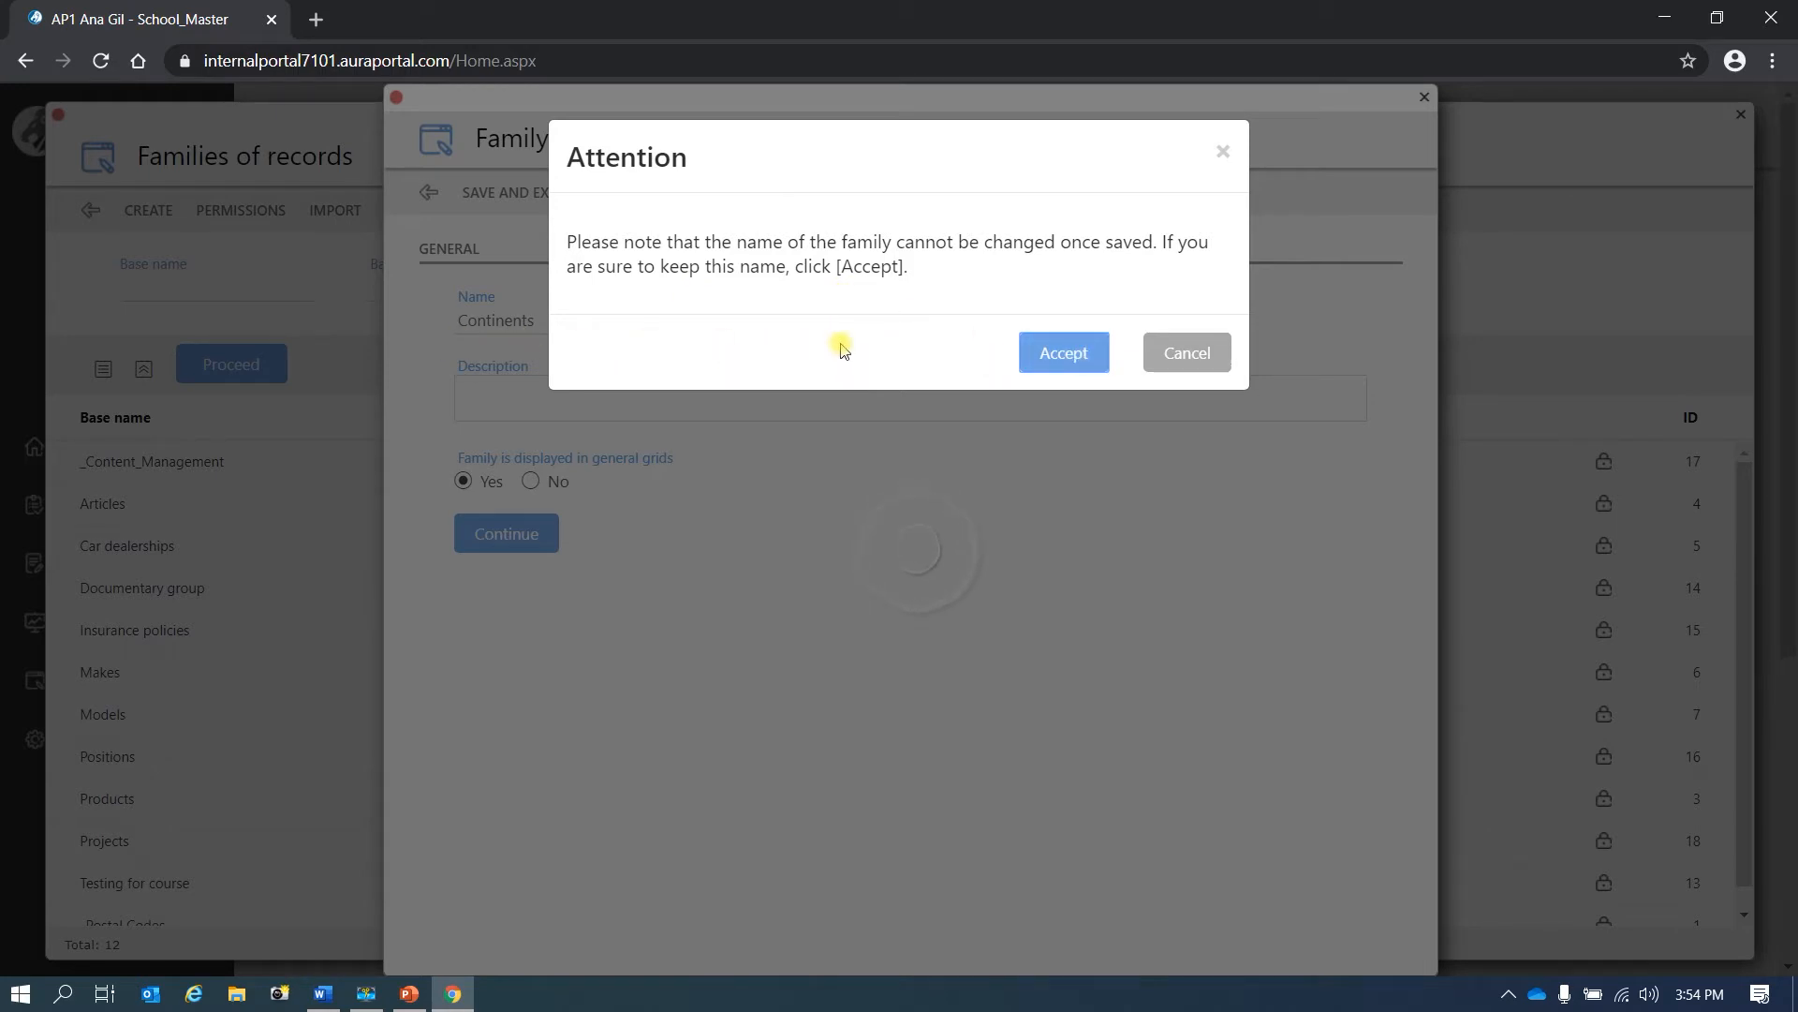
{"action": "left_click", "coordinate": [1056, 356]}
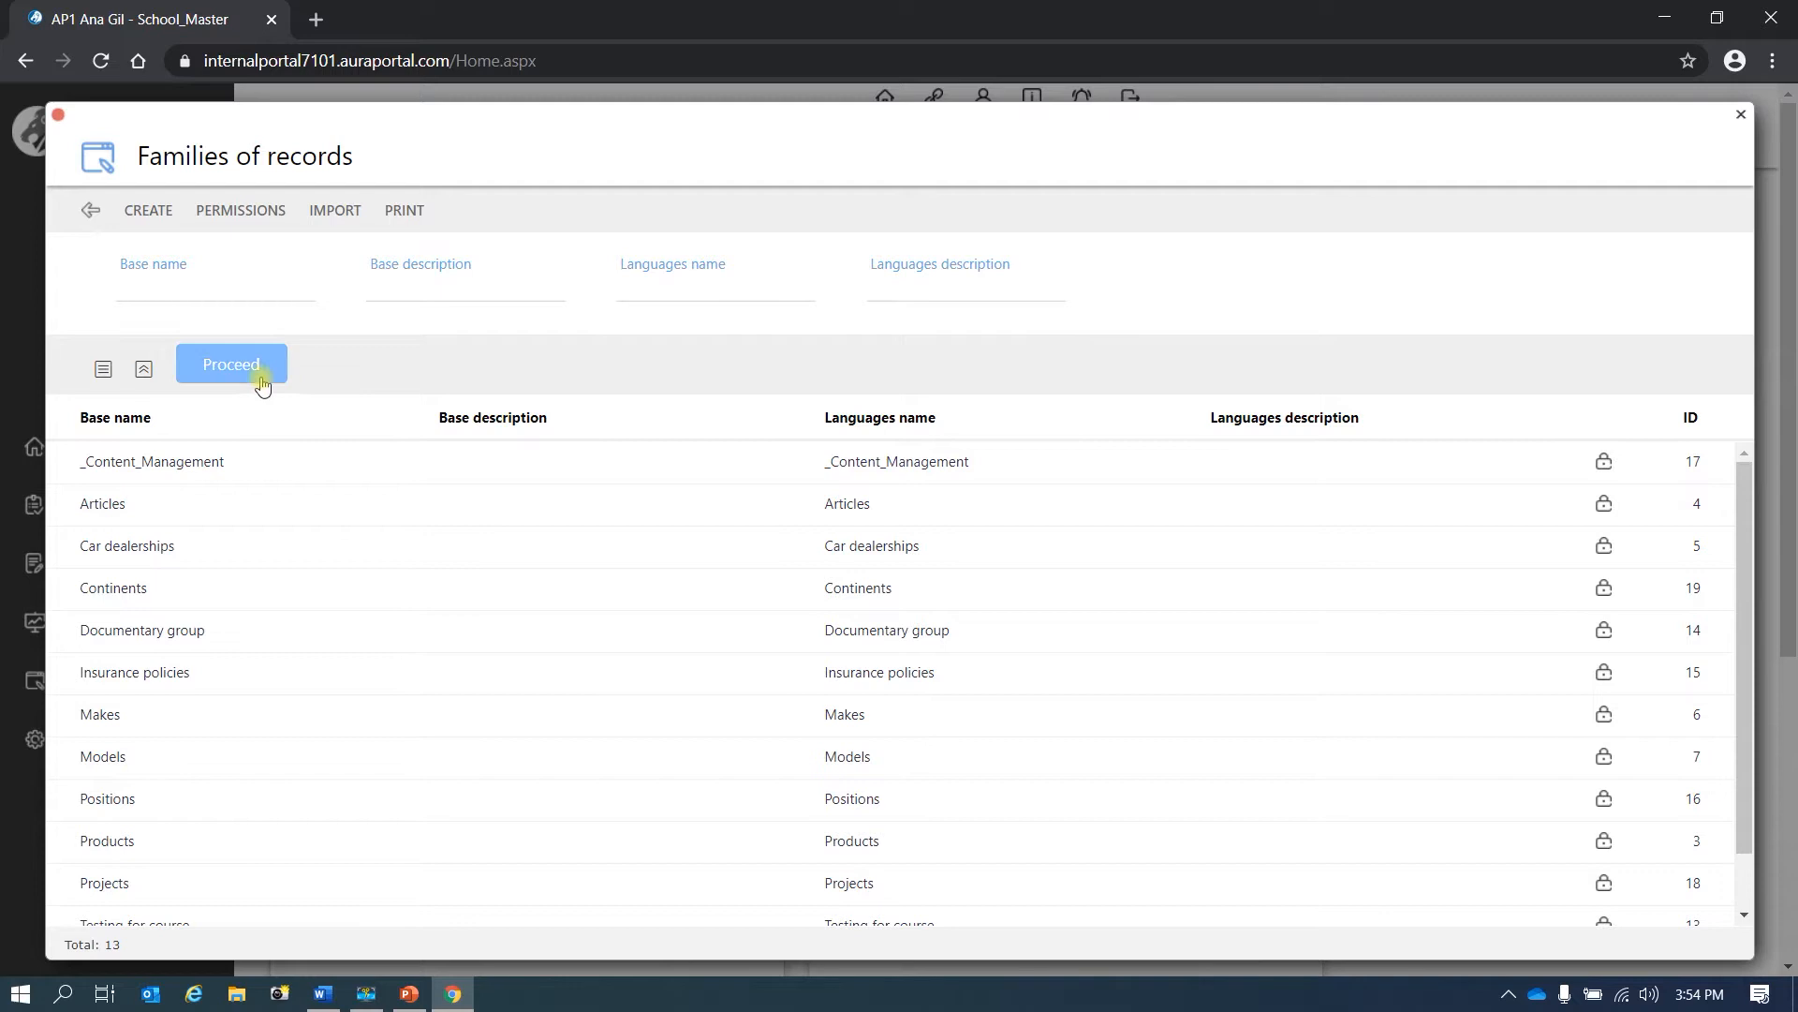
{"action": "double_click", "coordinate": [112, 607]}
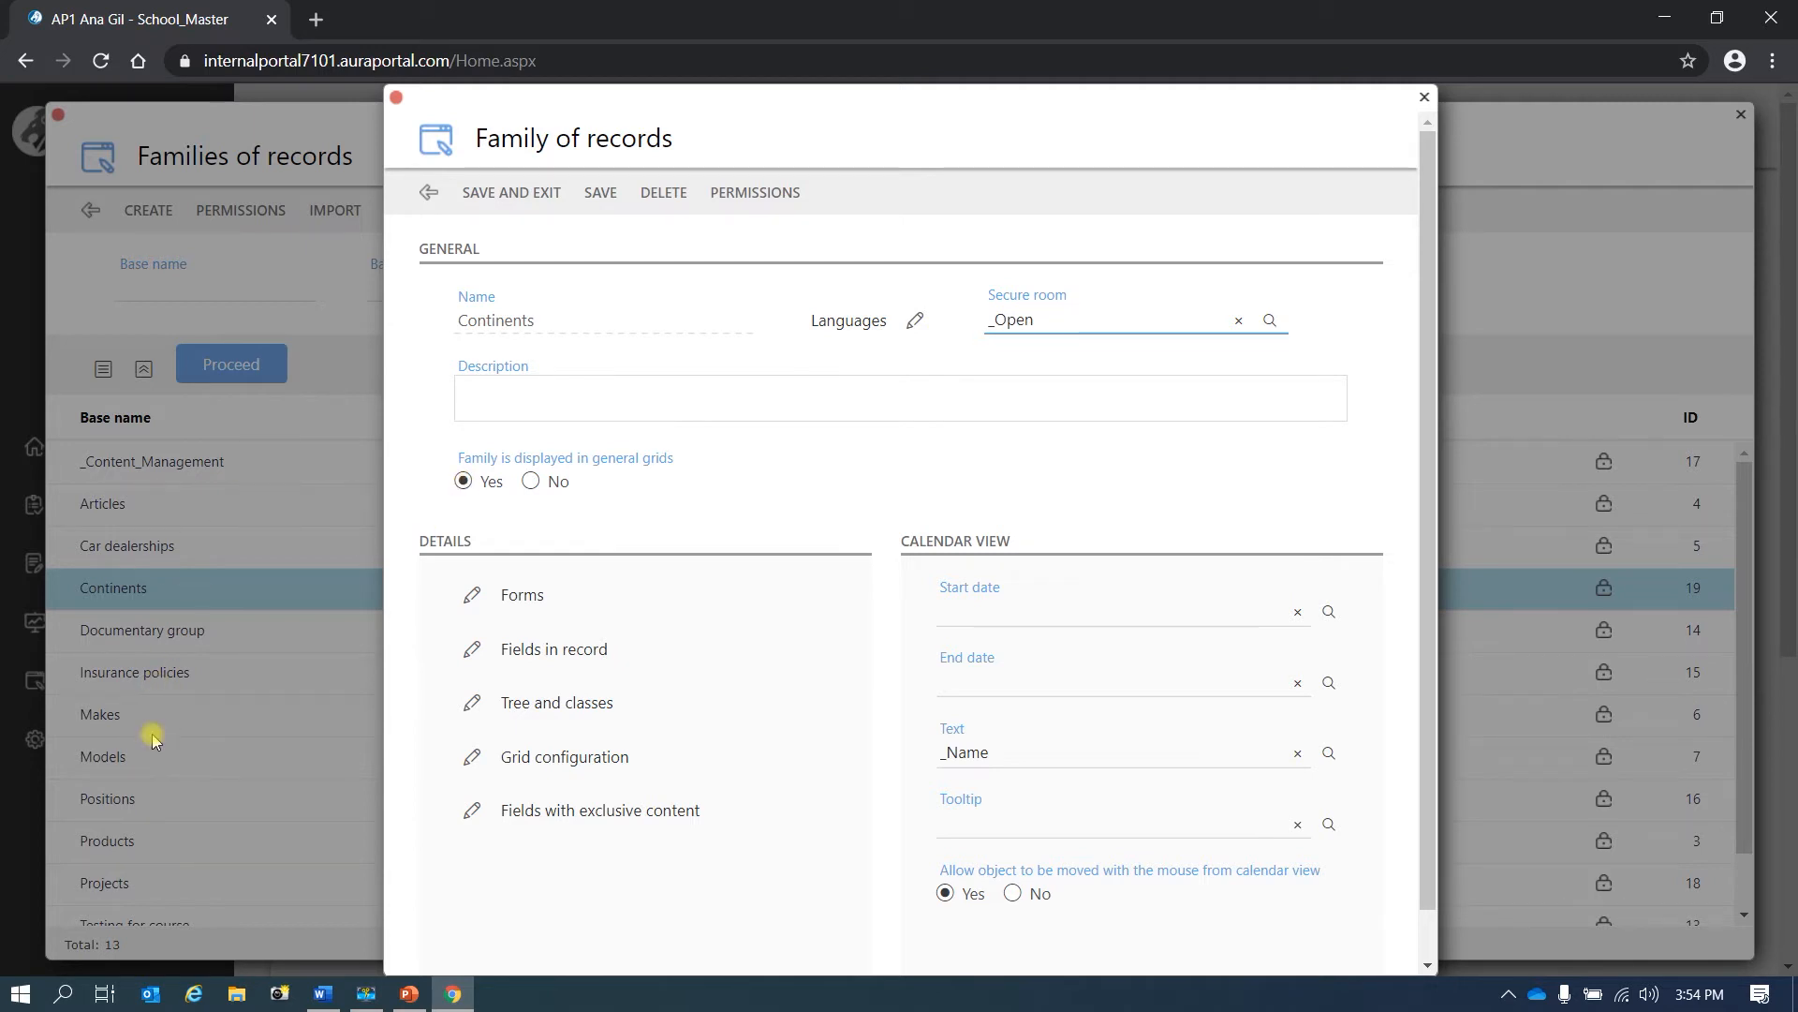
Step: Examine the classes and the expanded tree of the Continents family, and return to the family's details
{"action": "left_click", "coordinate": [532, 483]}
{"action": "left_click", "coordinate": [544, 707]}
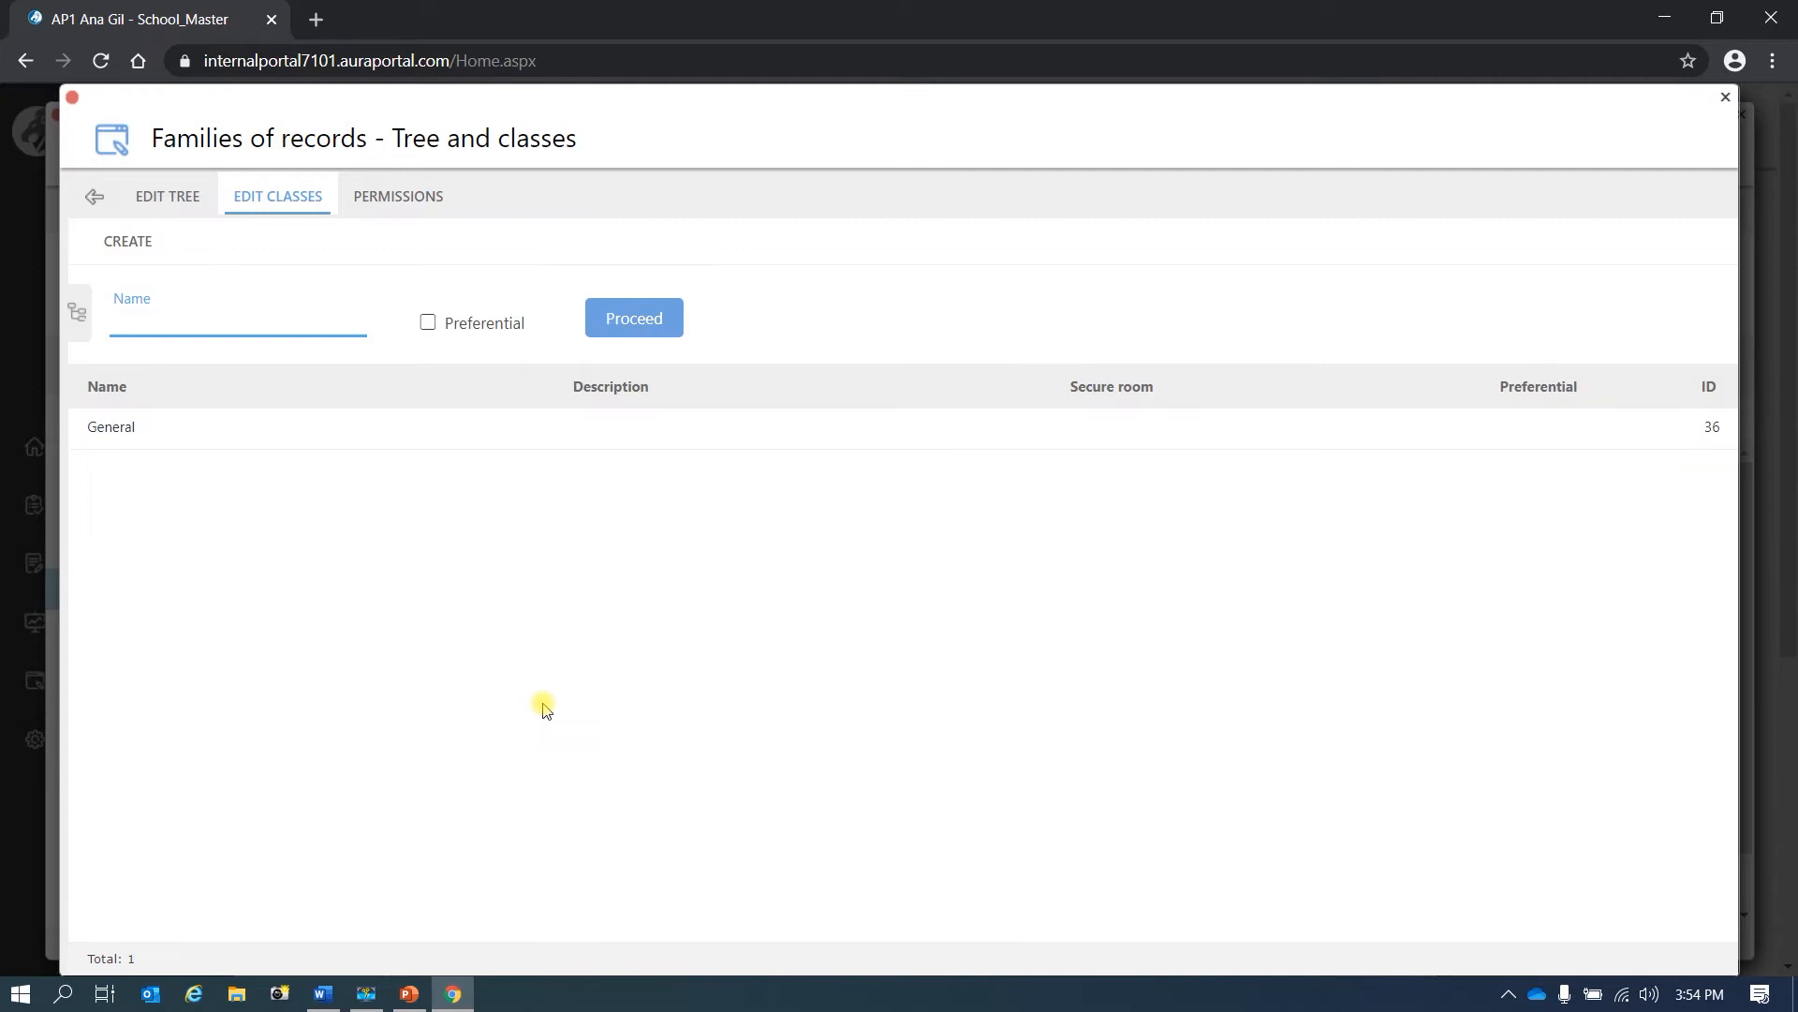
{"action": "left_click", "coordinate": [161, 195]}
{"action": "left_click", "coordinate": [251, 195]}
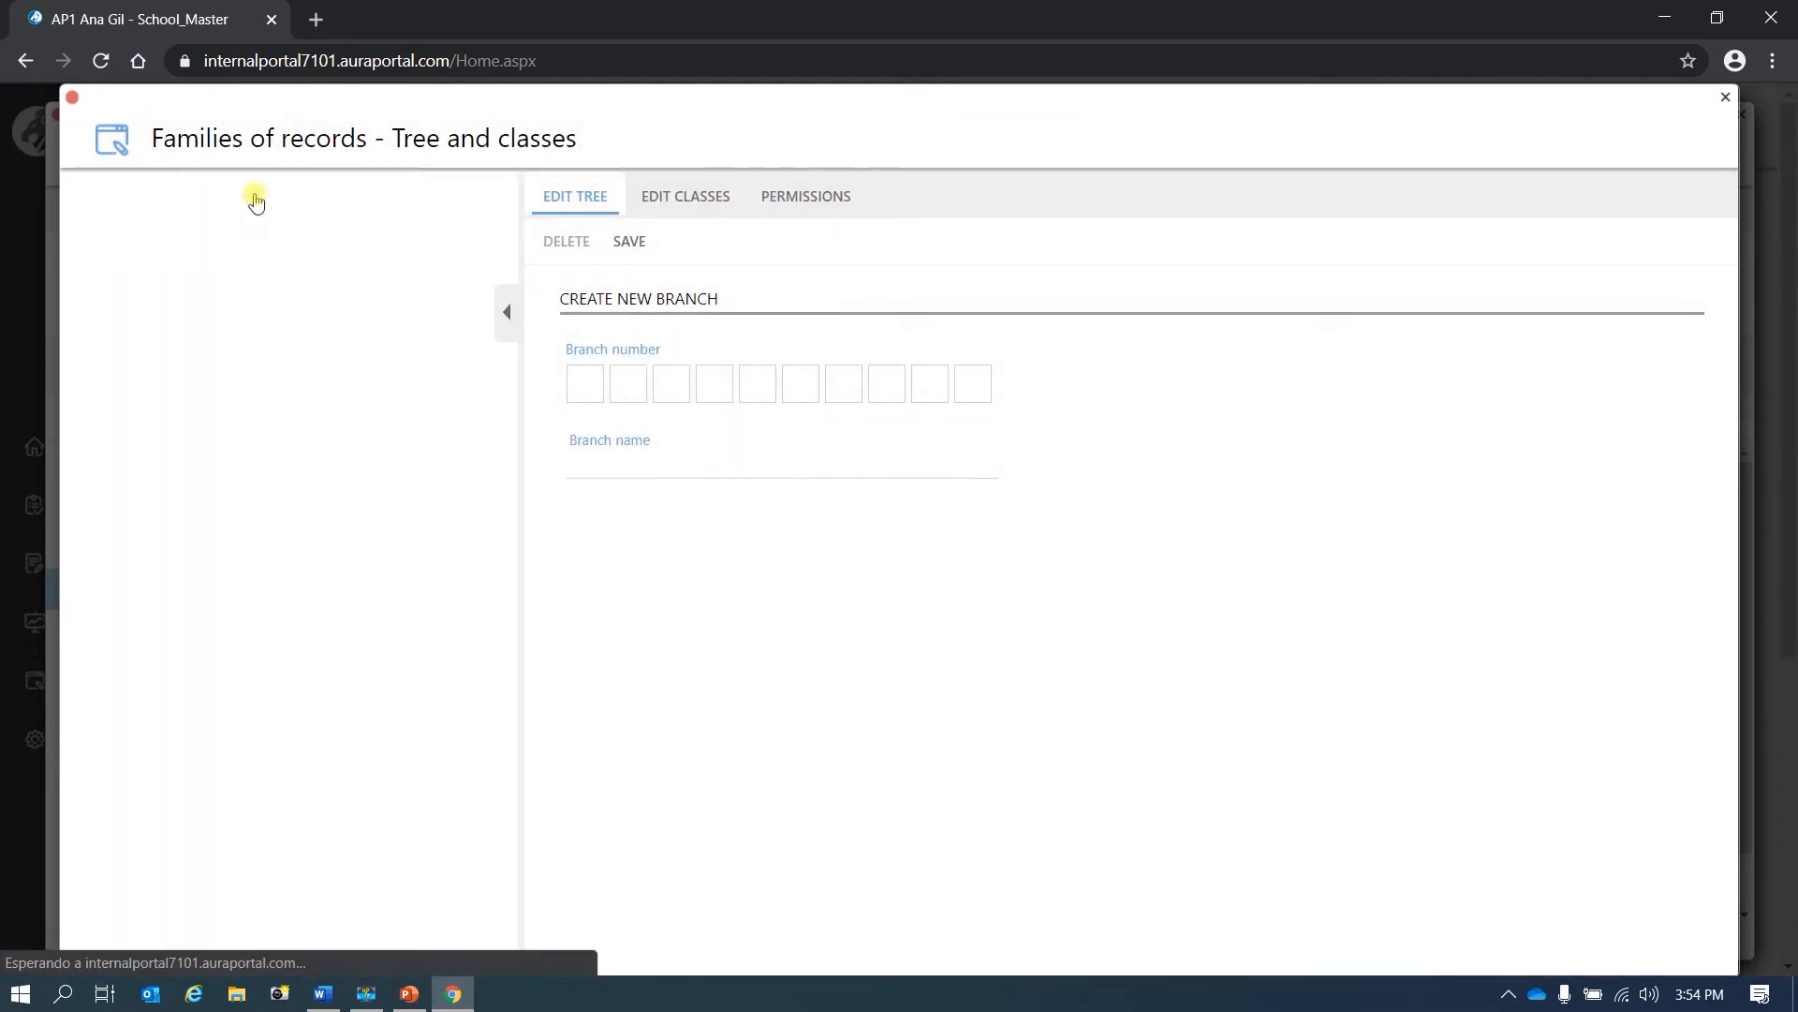
{"action": "left_click", "coordinate": [322, 199]}
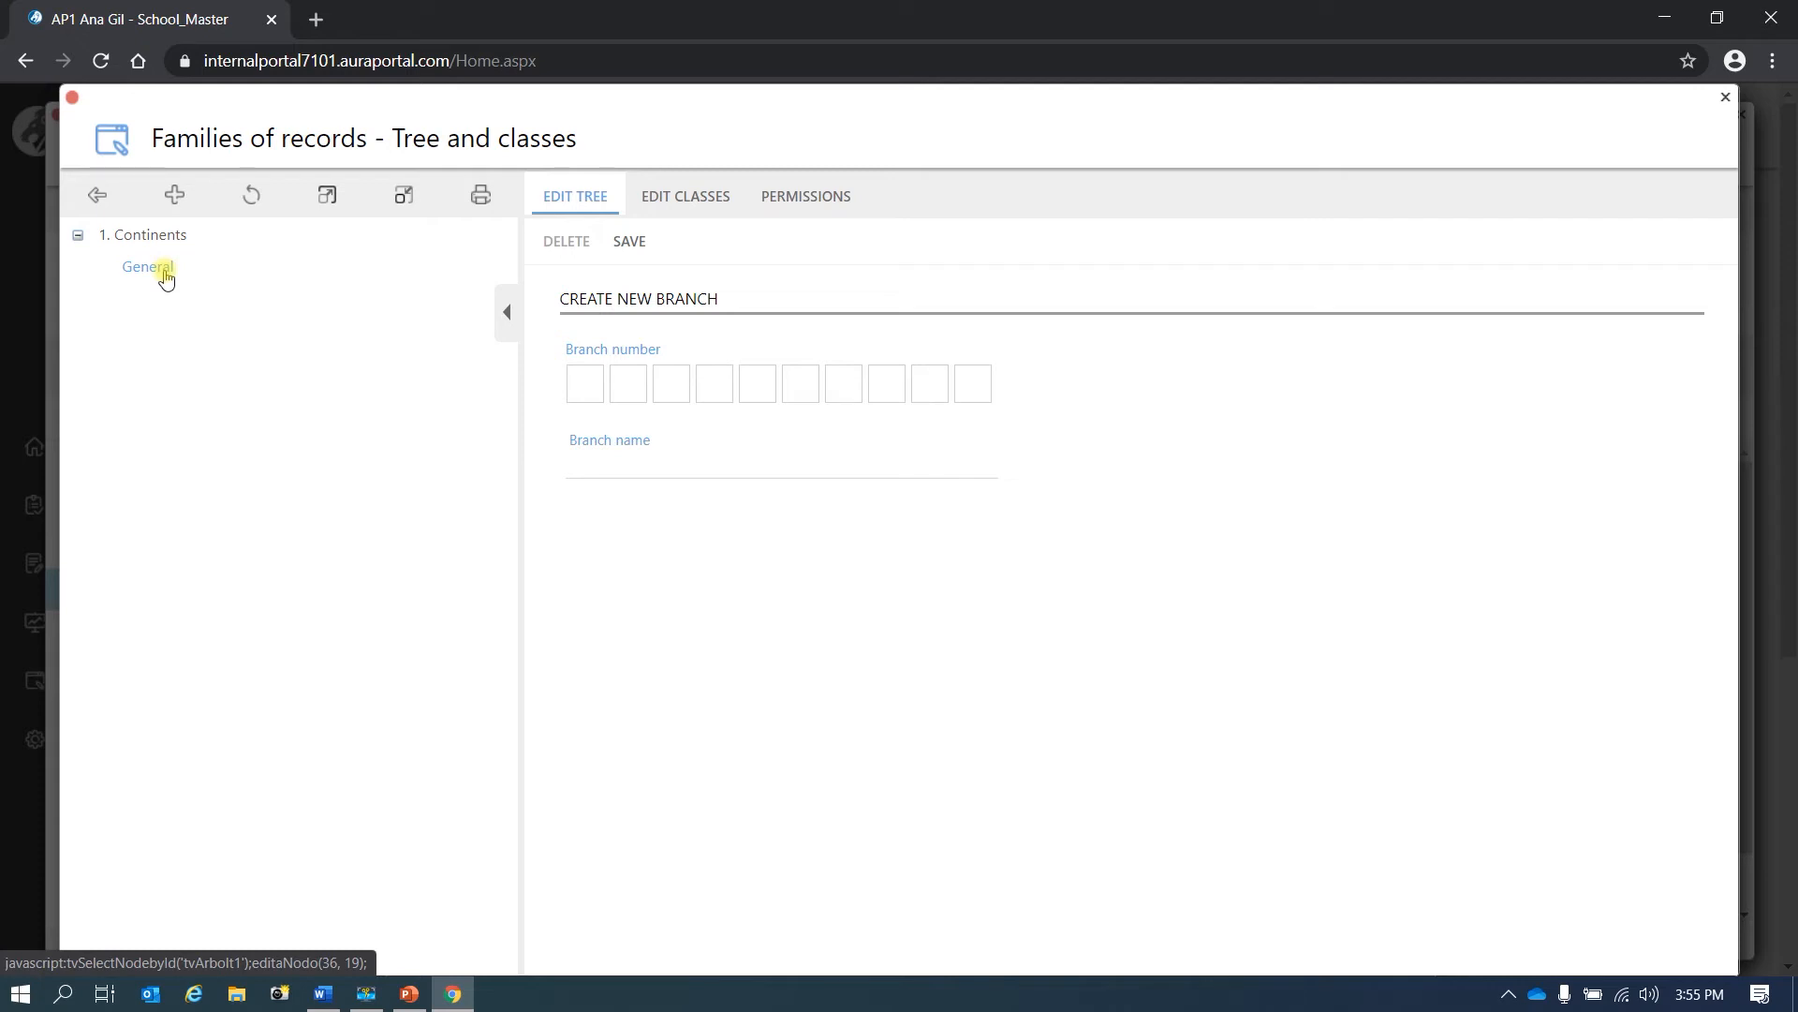
{"action": "left_click", "coordinate": [109, 197]}
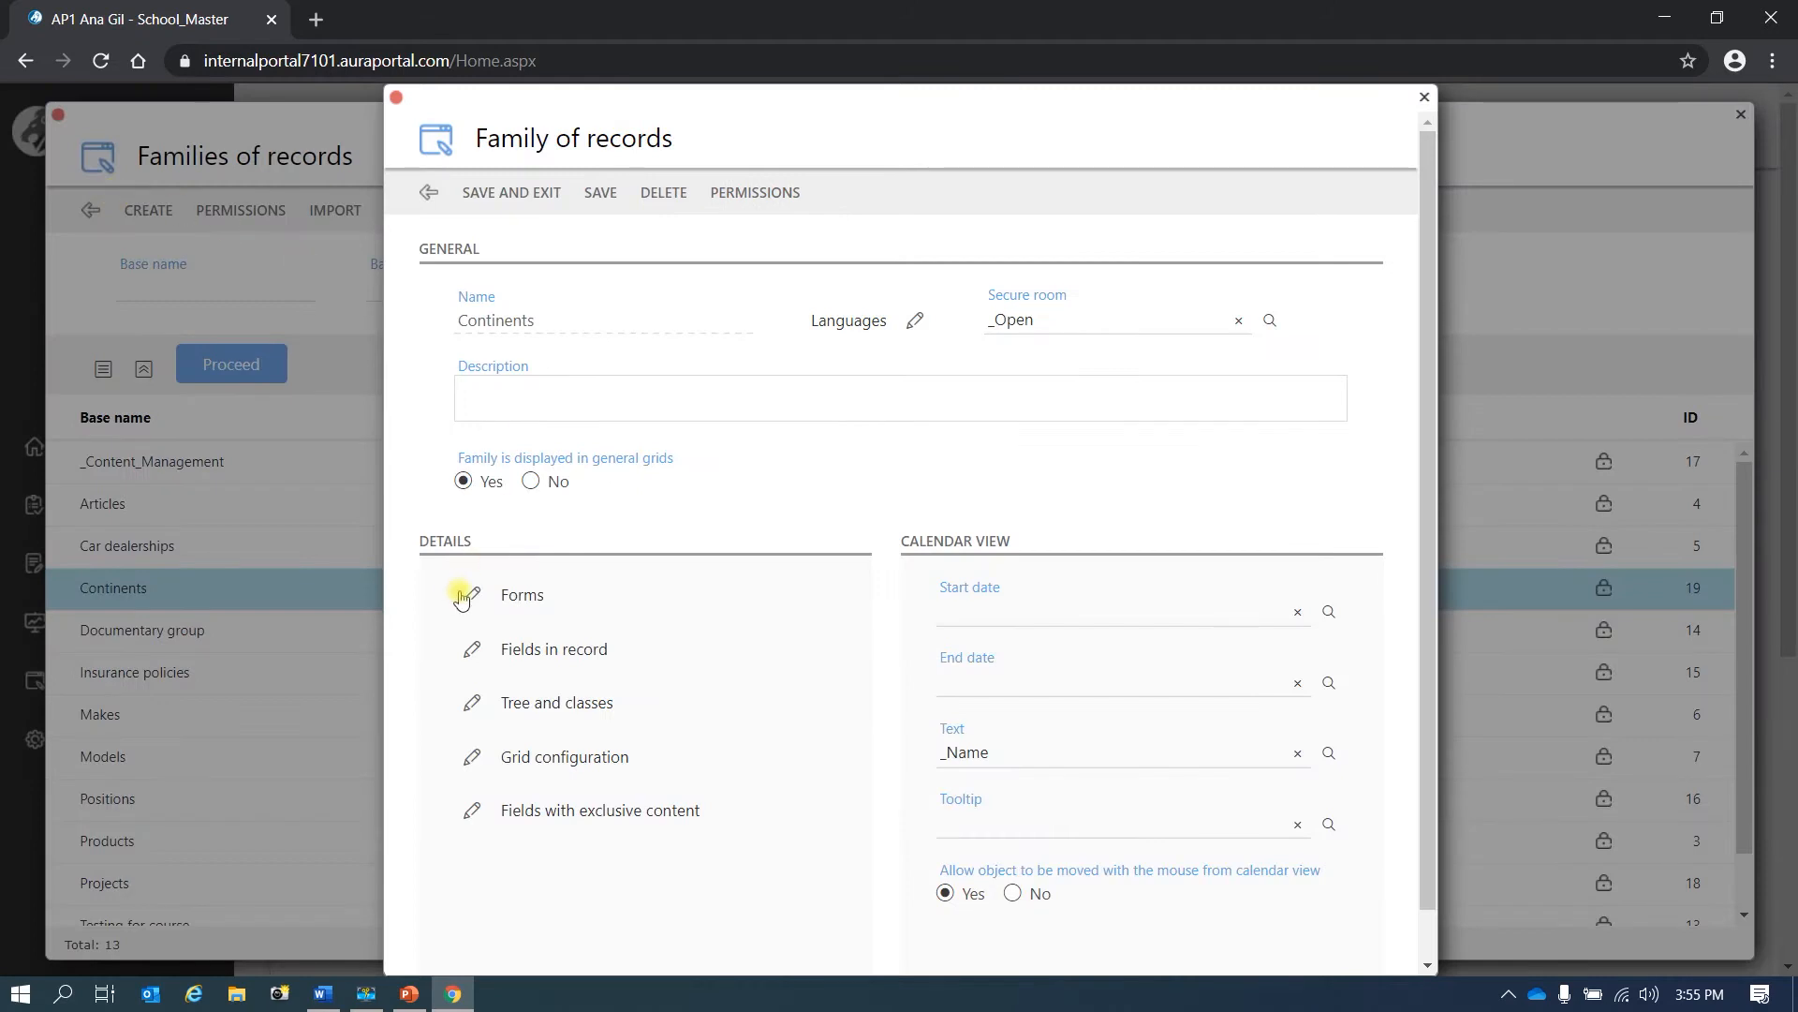
Step: Open the Continents family's Main Record form in the form designer, save it and return to the family's details
{"action": "left_click", "coordinate": [522, 599]}
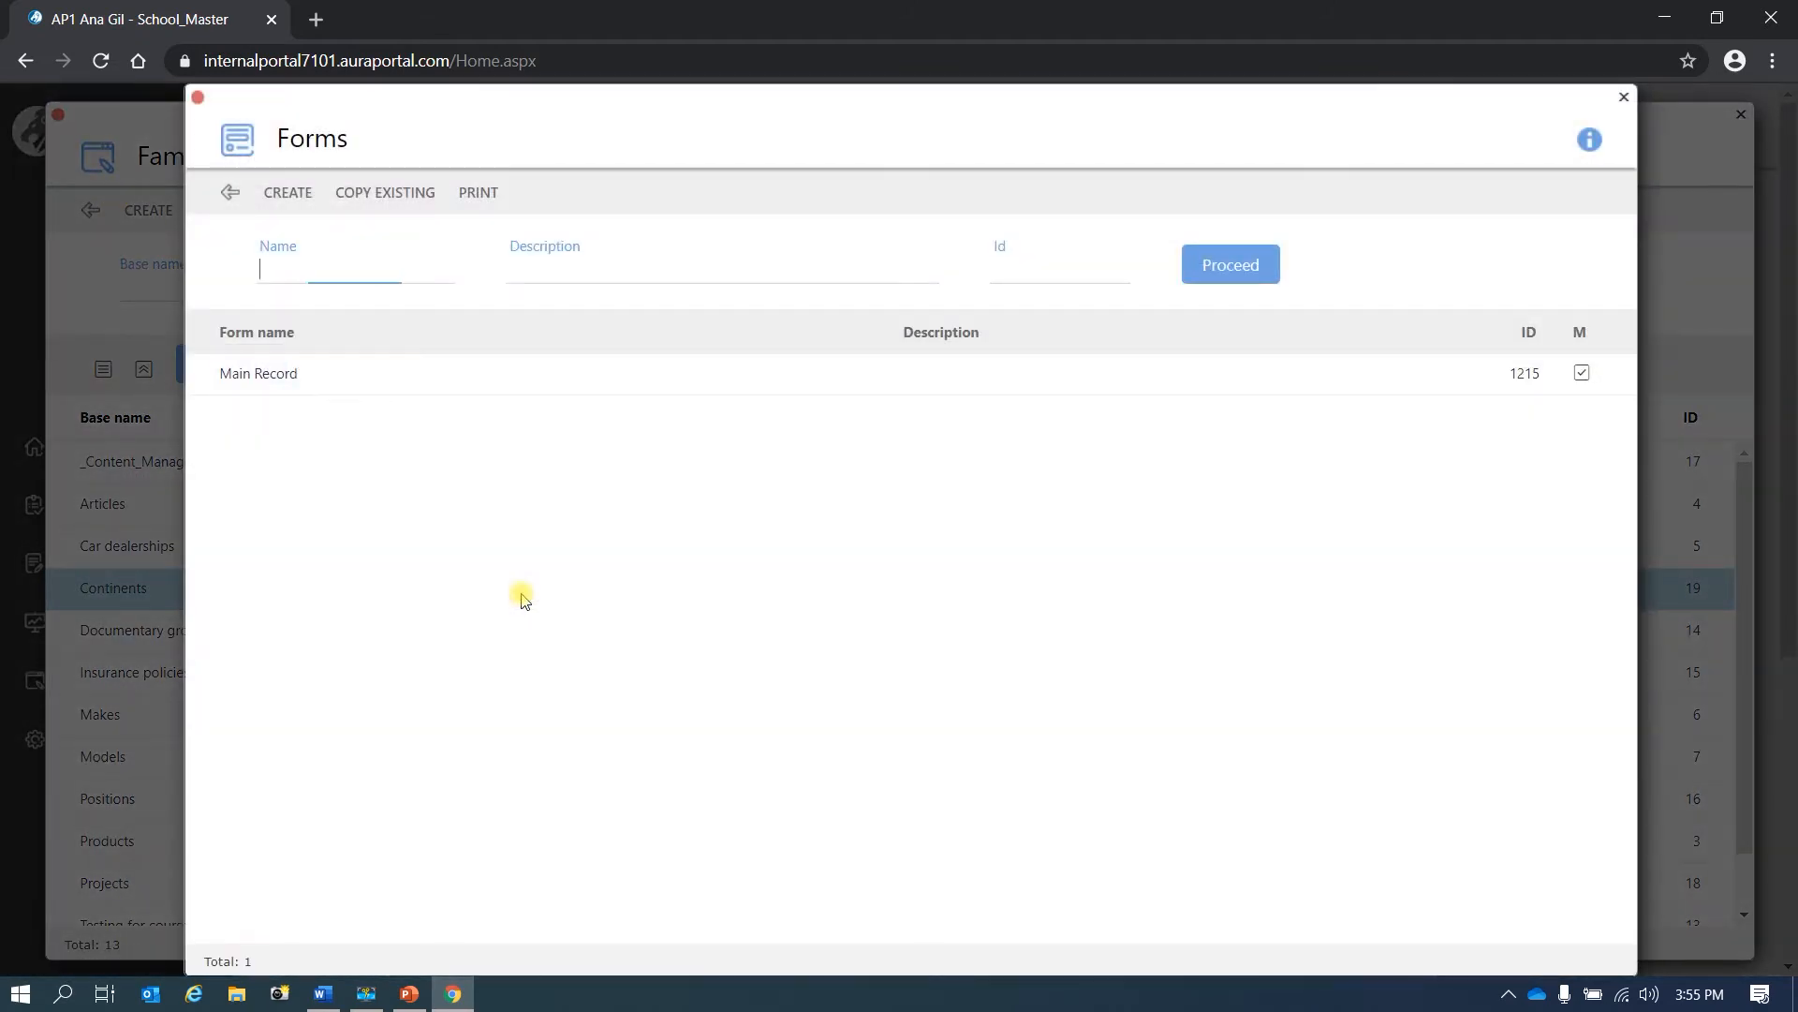
{"action": "double_click", "coordinate": [293, 384]}
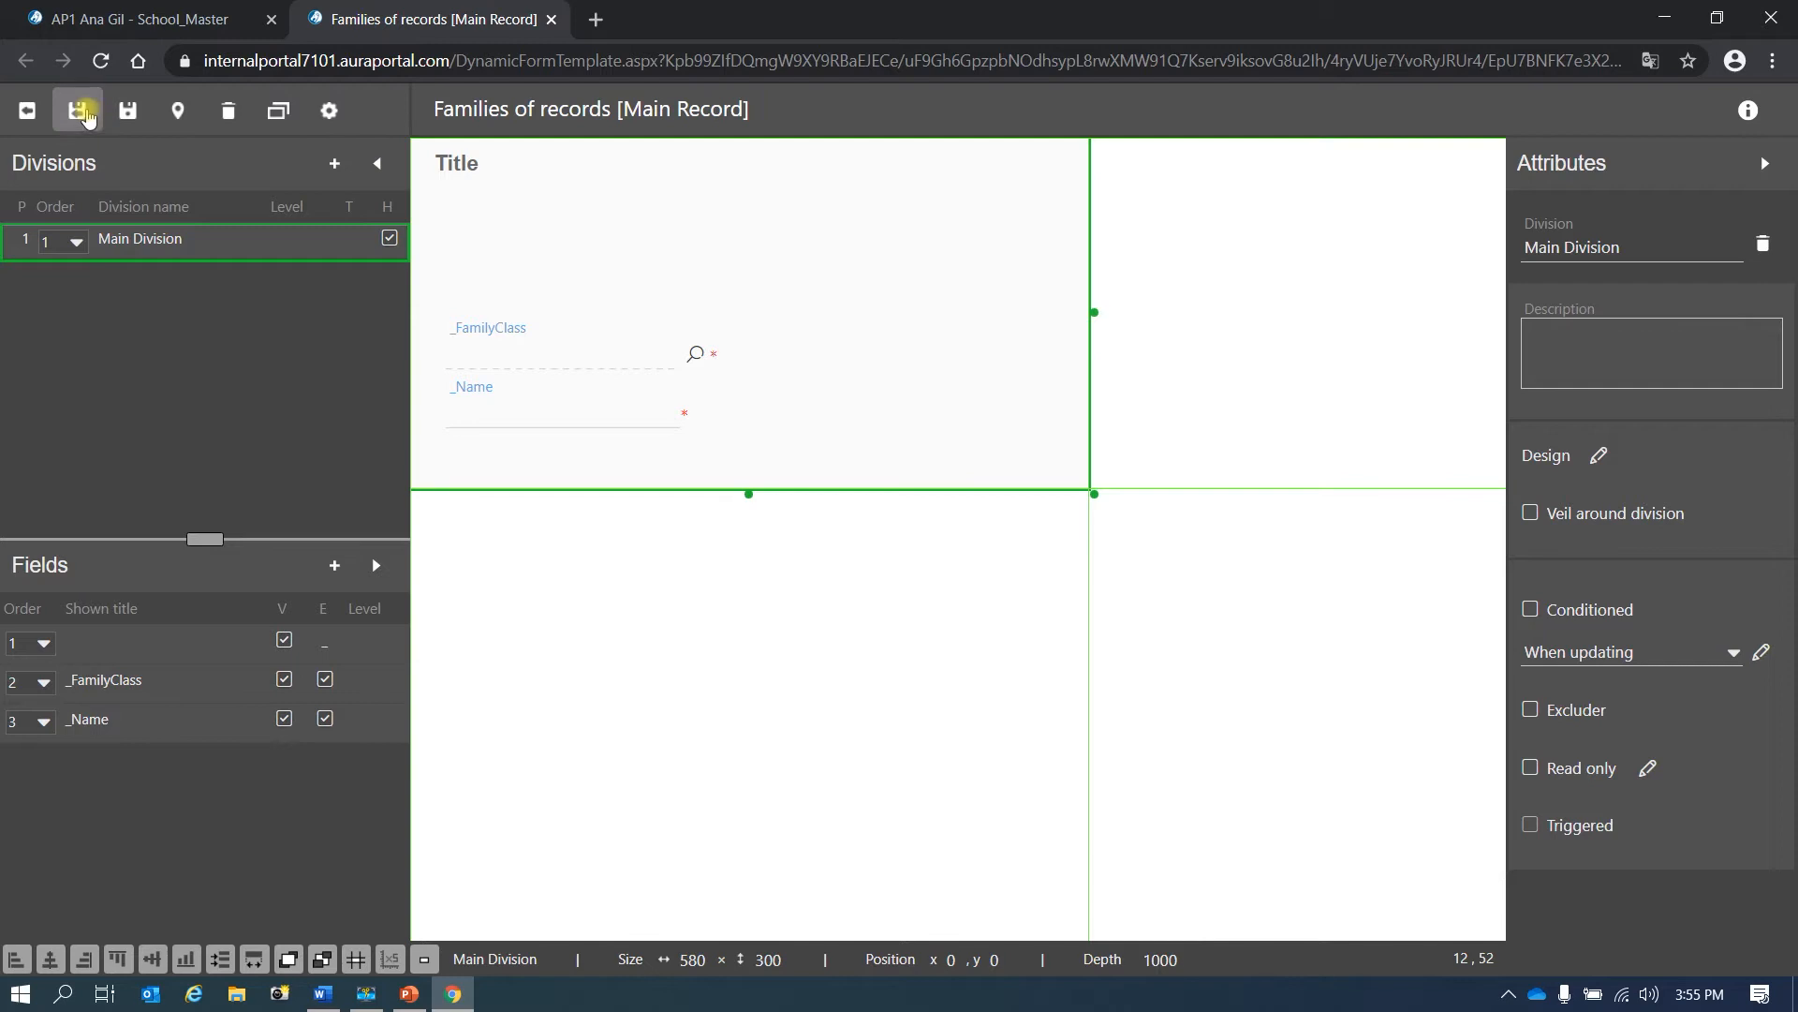
{"action": "left_click", "coordinate": [78, 110]}
{"action": "left_click", "coordinate": [228, 188]}
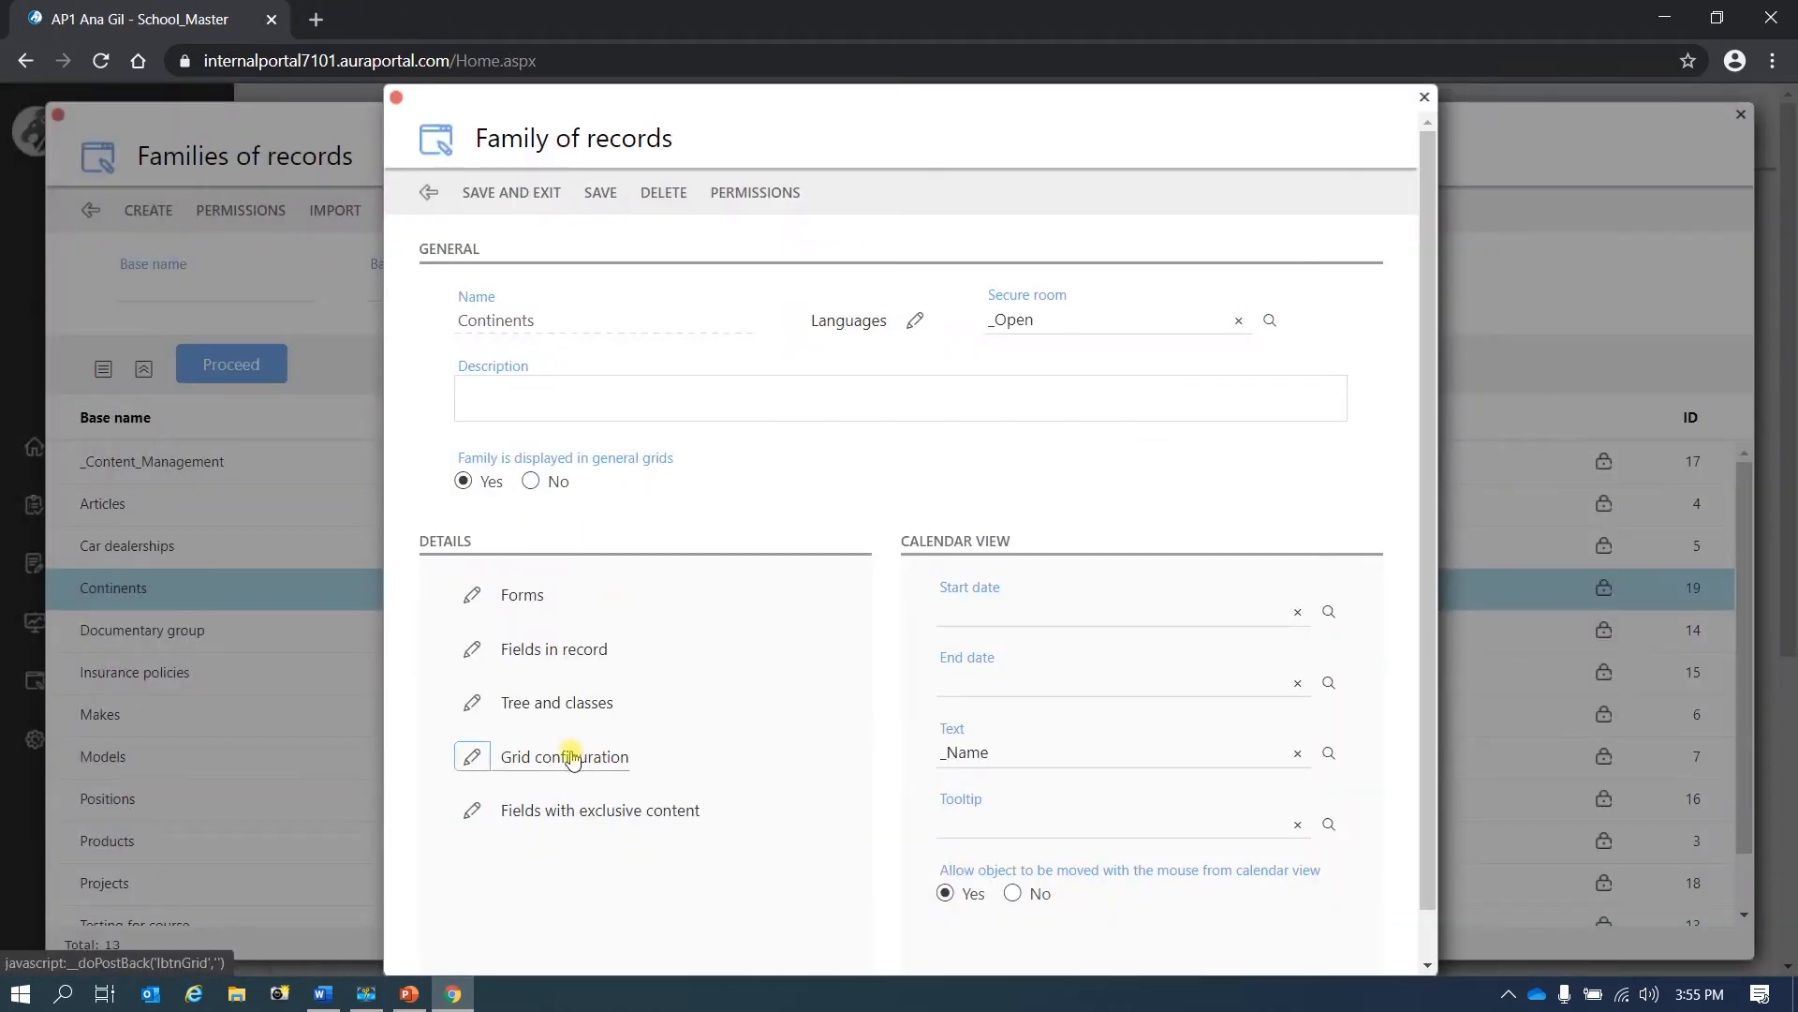
Step: Examine the general display options, filters and columns in the Continents family's grid configuration
{"action": "left_click", "coordinate": [565, 757]}
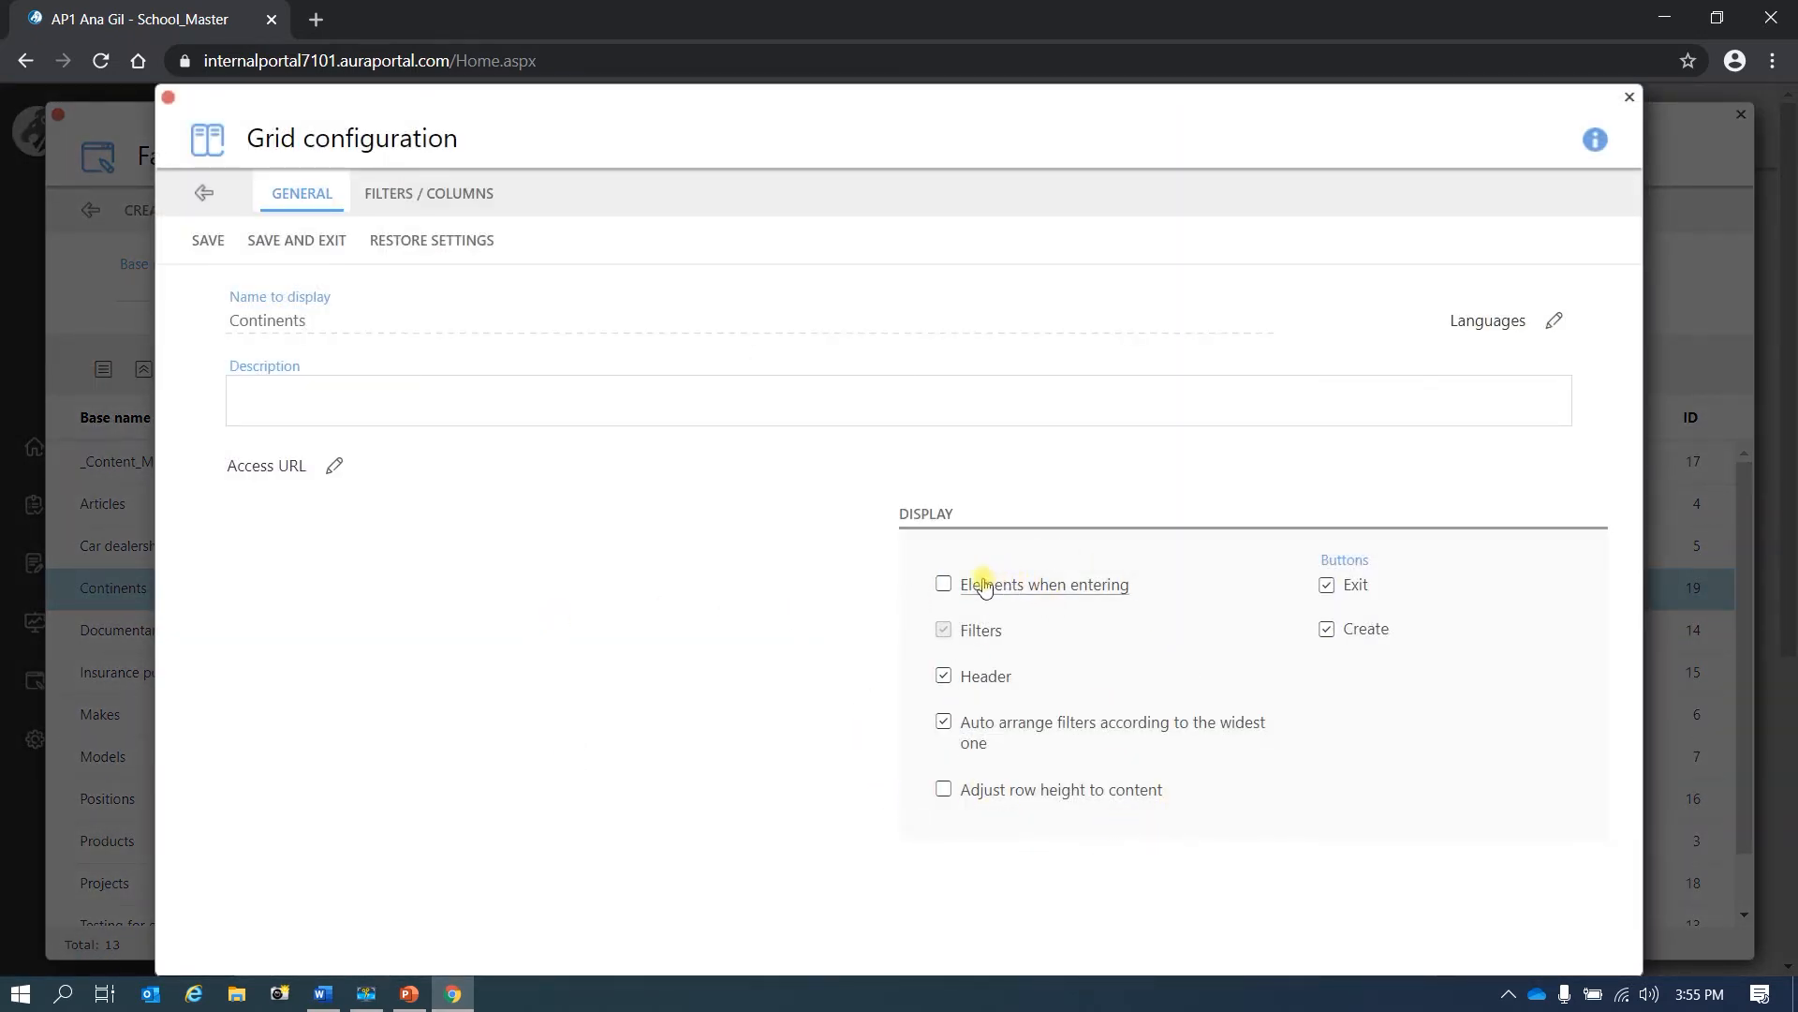
{"action": "left_click", "coordinate": [456, 194]}
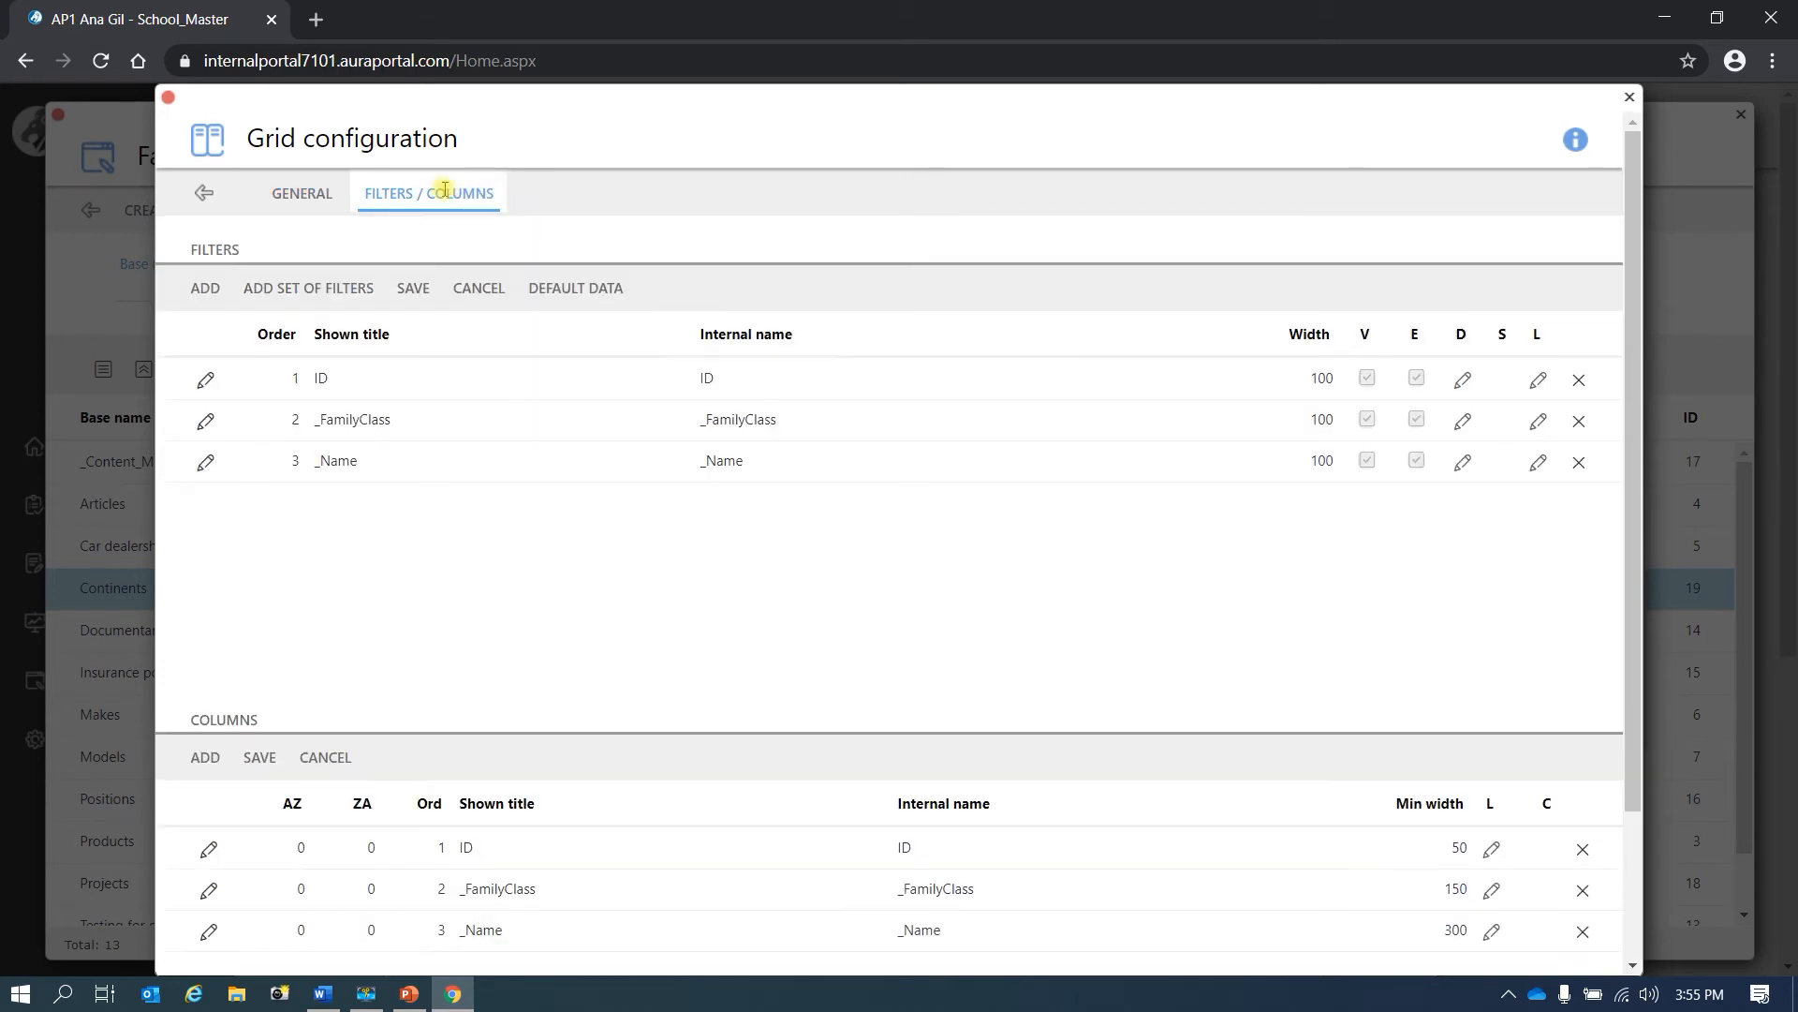
{"action": "left_click", "coordinate": [463, 462]}
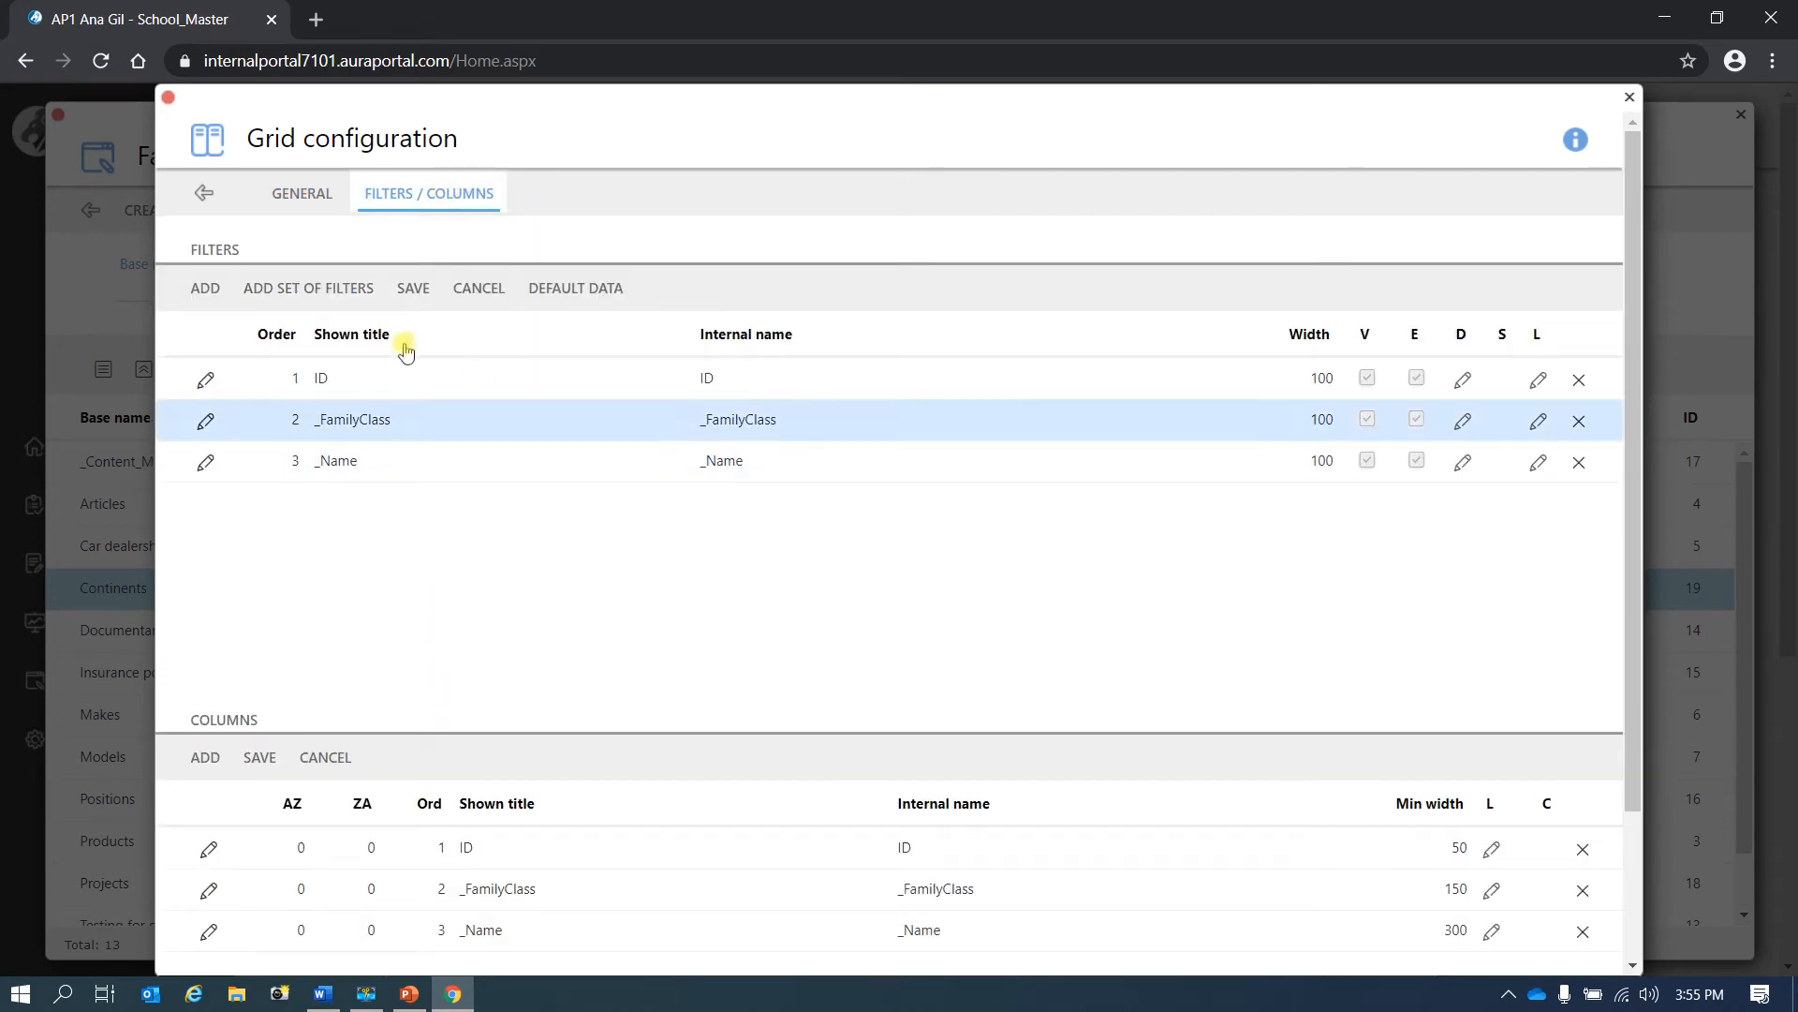
{"action": "left_click", "coordinate": [301, 196]}
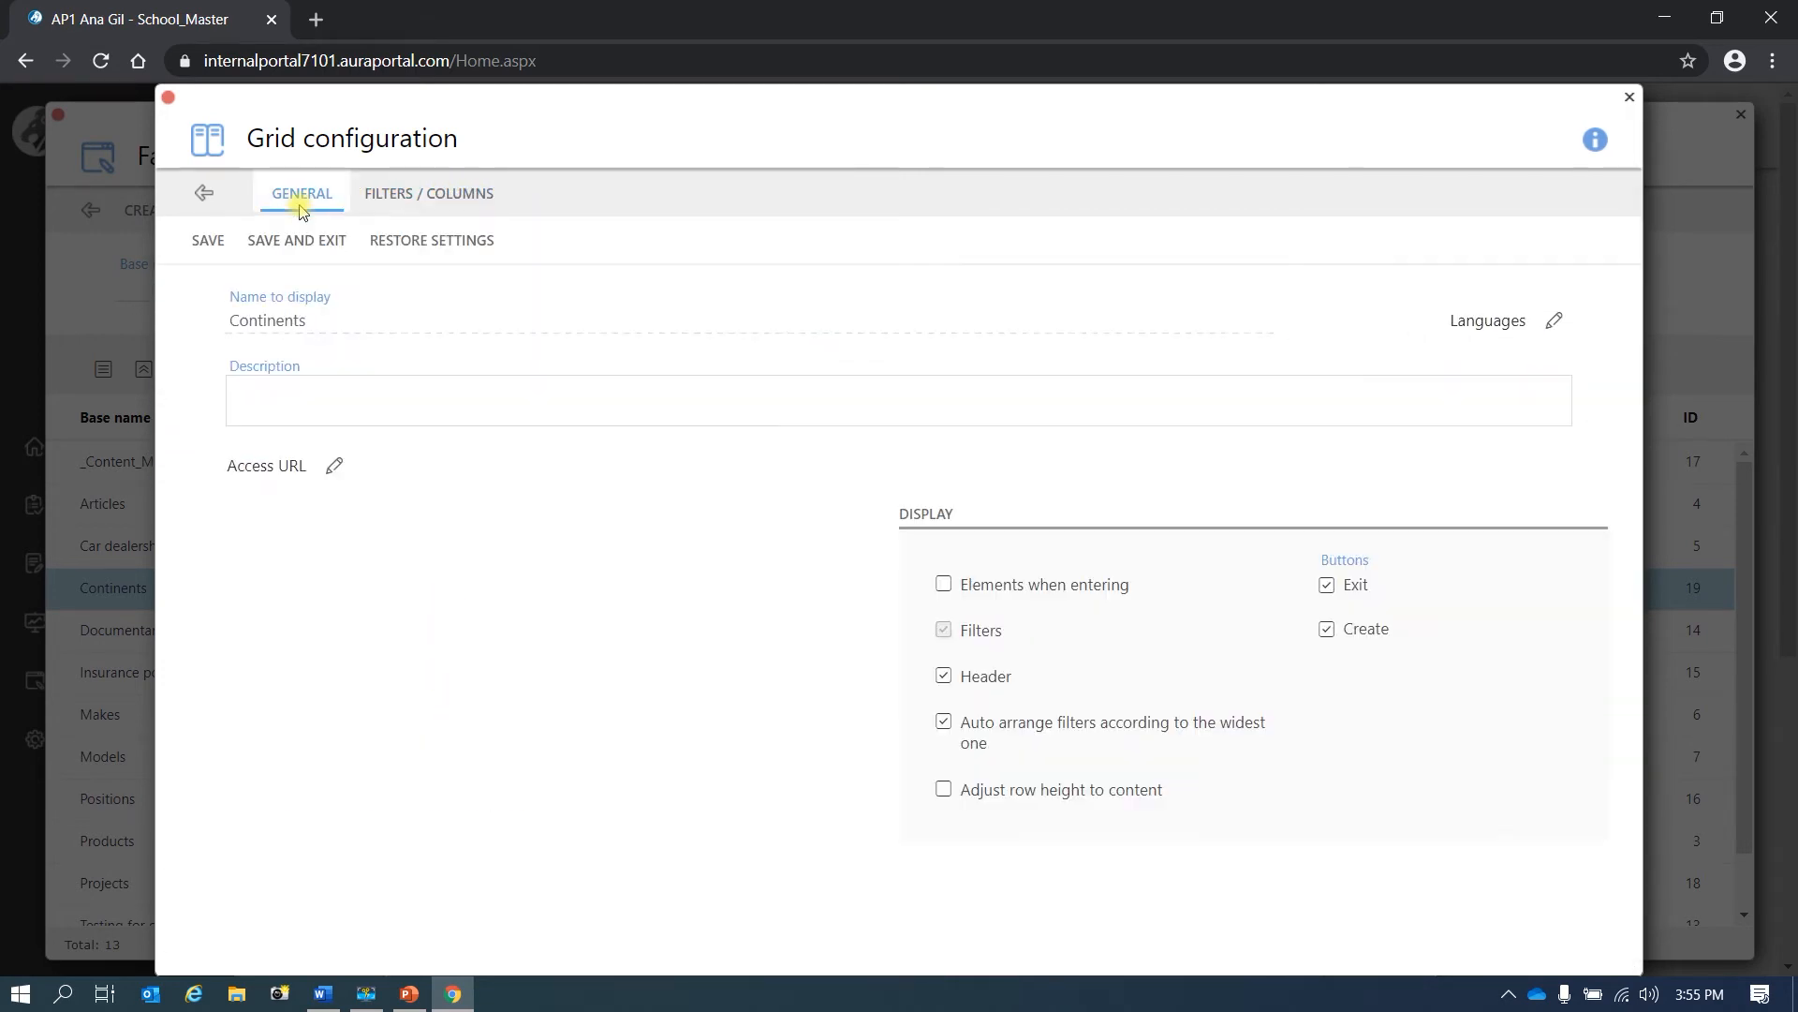
{"action": "left_click", "coordinate": [202, 193]}
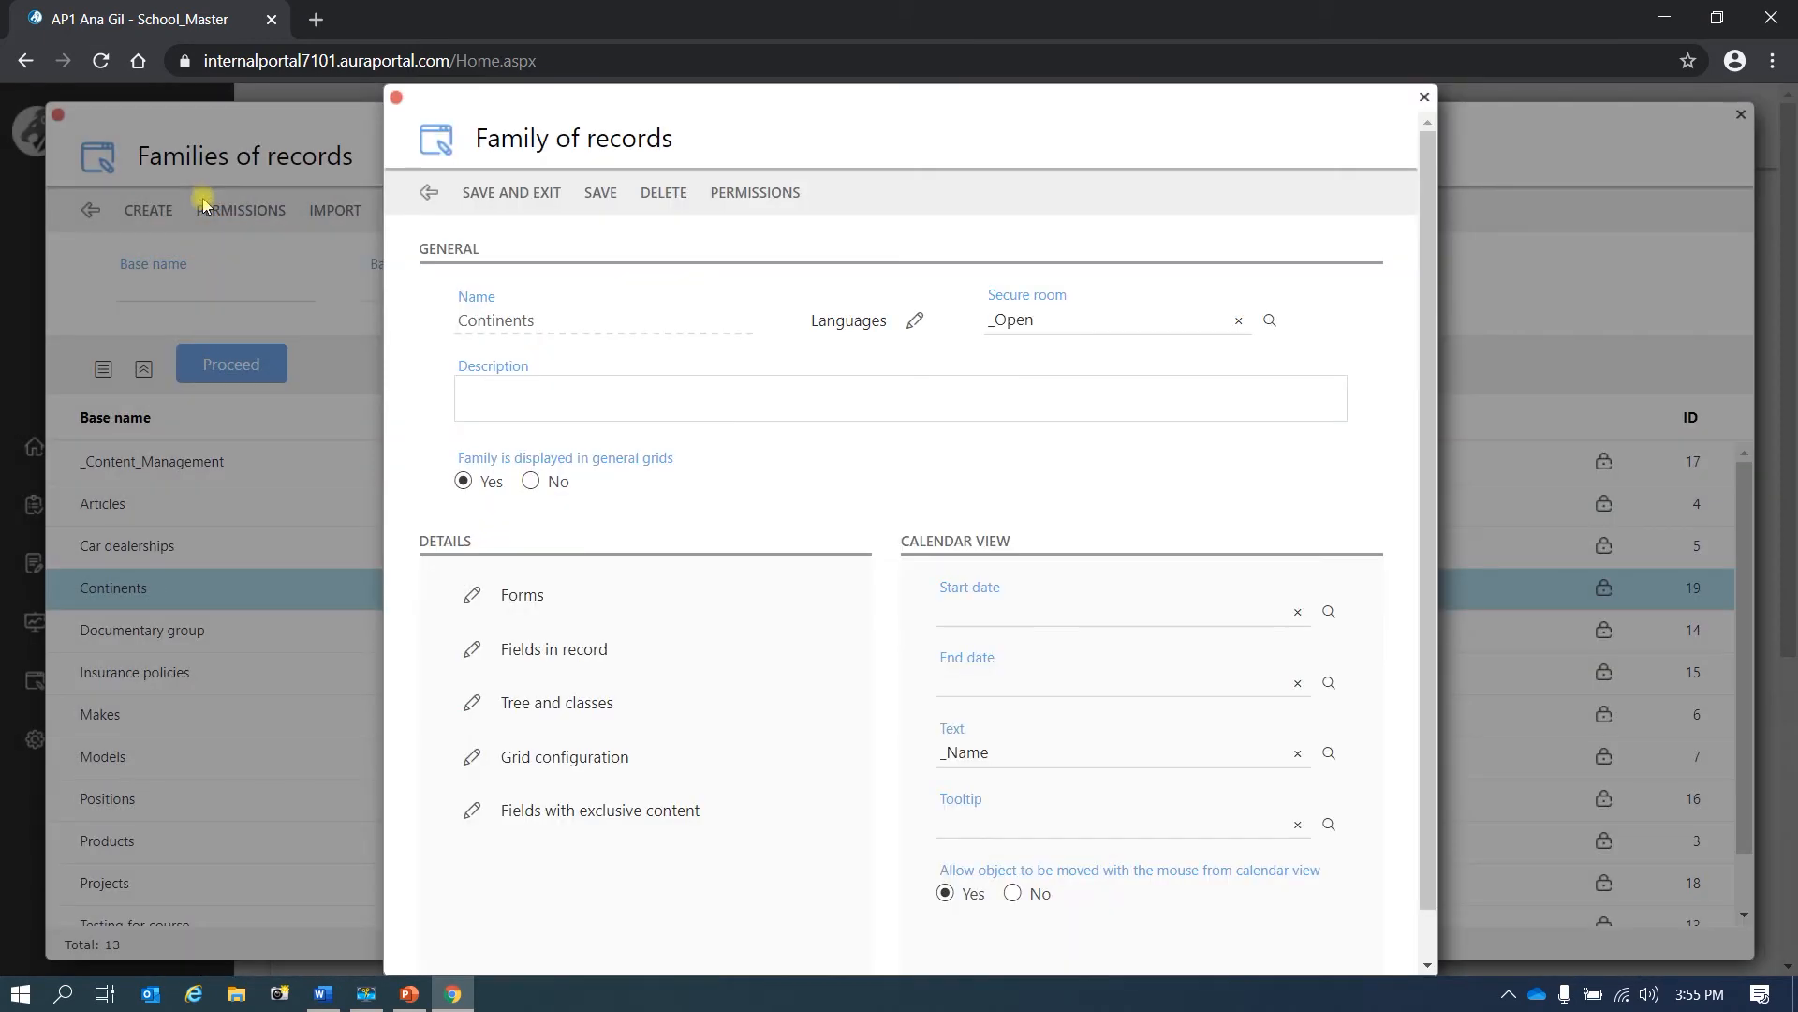
Step: Make _Name a field with exclusive content in the Continents family, and save the family
{"action": "left_click", "coordinate": [586, 822]}
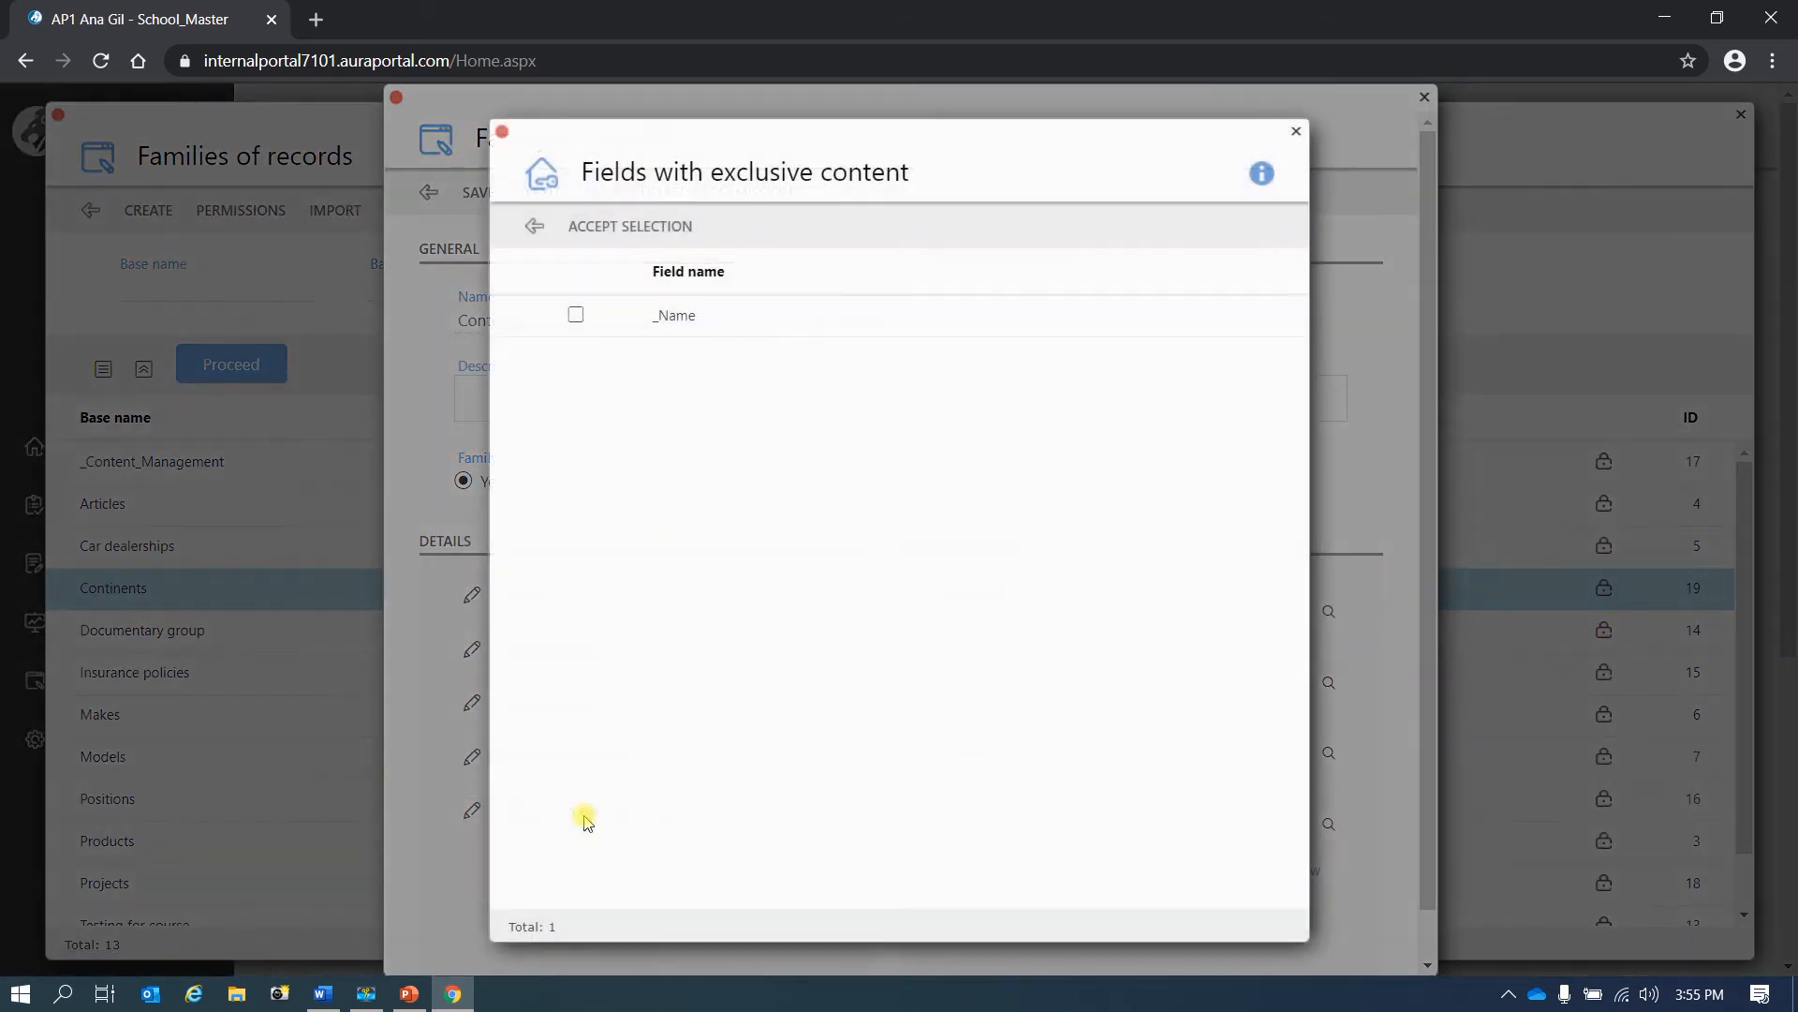
{"action": "left_click", "coordinate": [575, 316]}
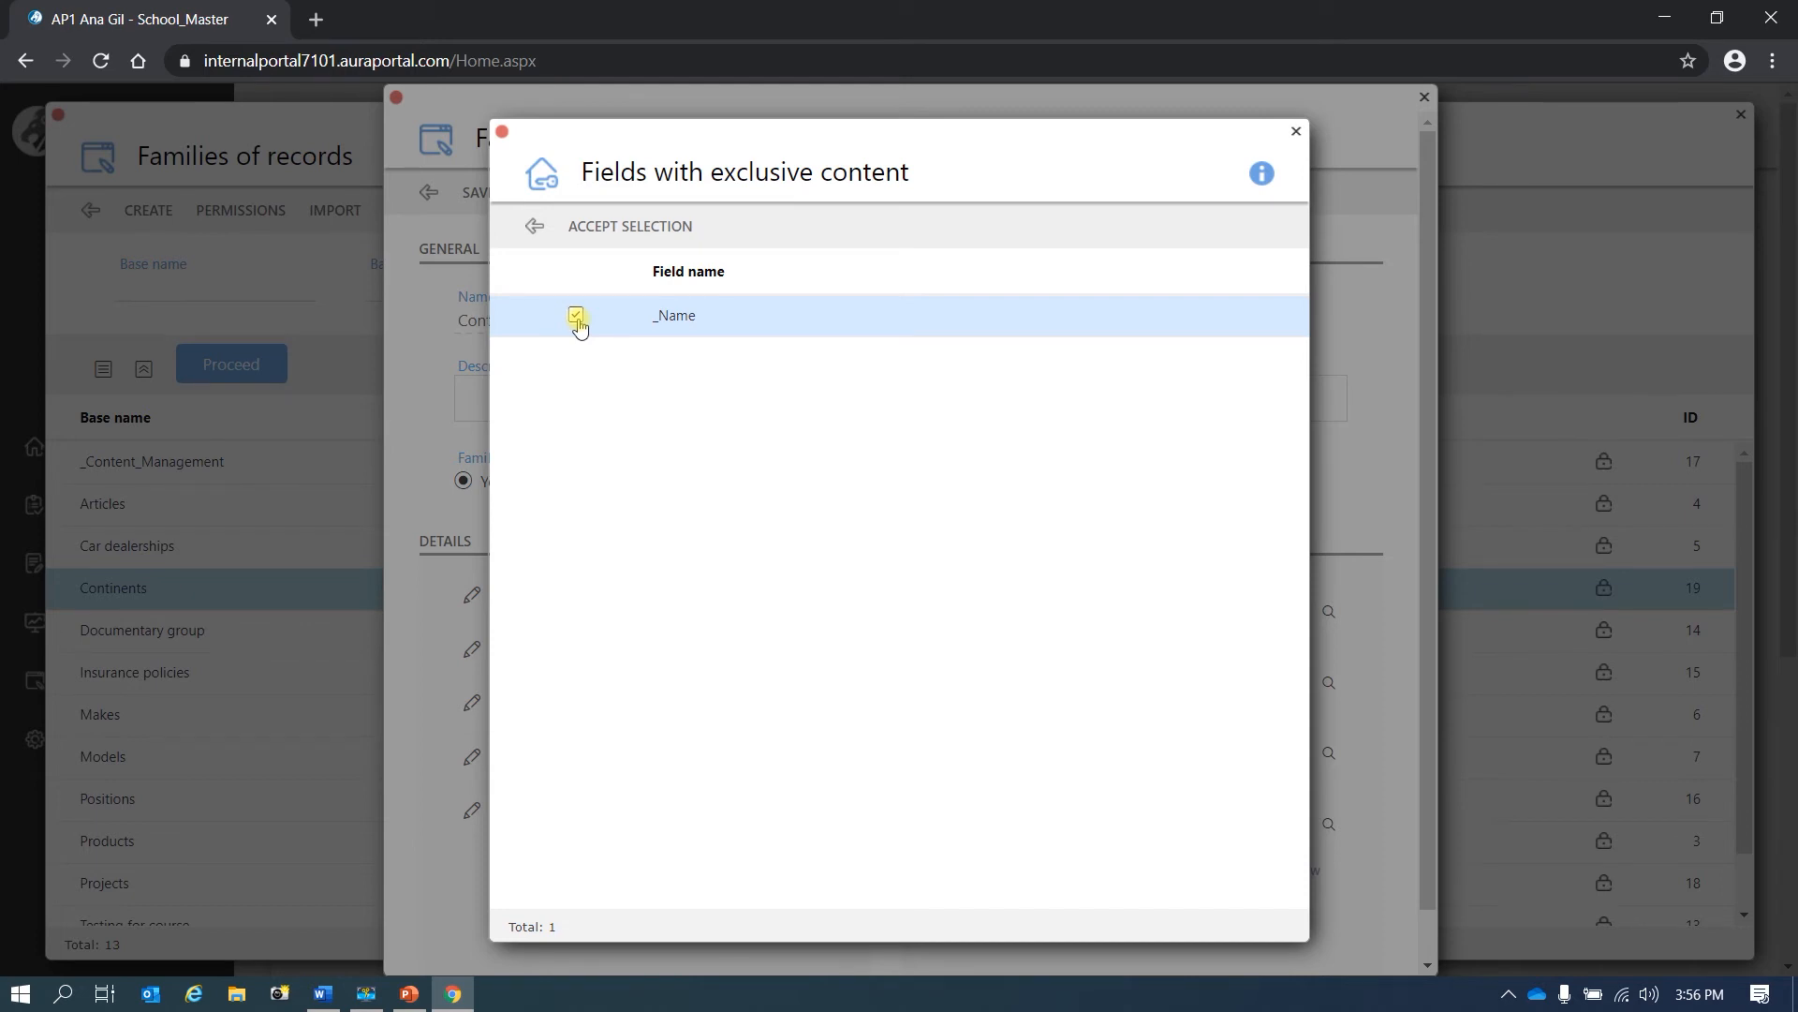
{"action": "left_click", "coordinate": [644, 232]}
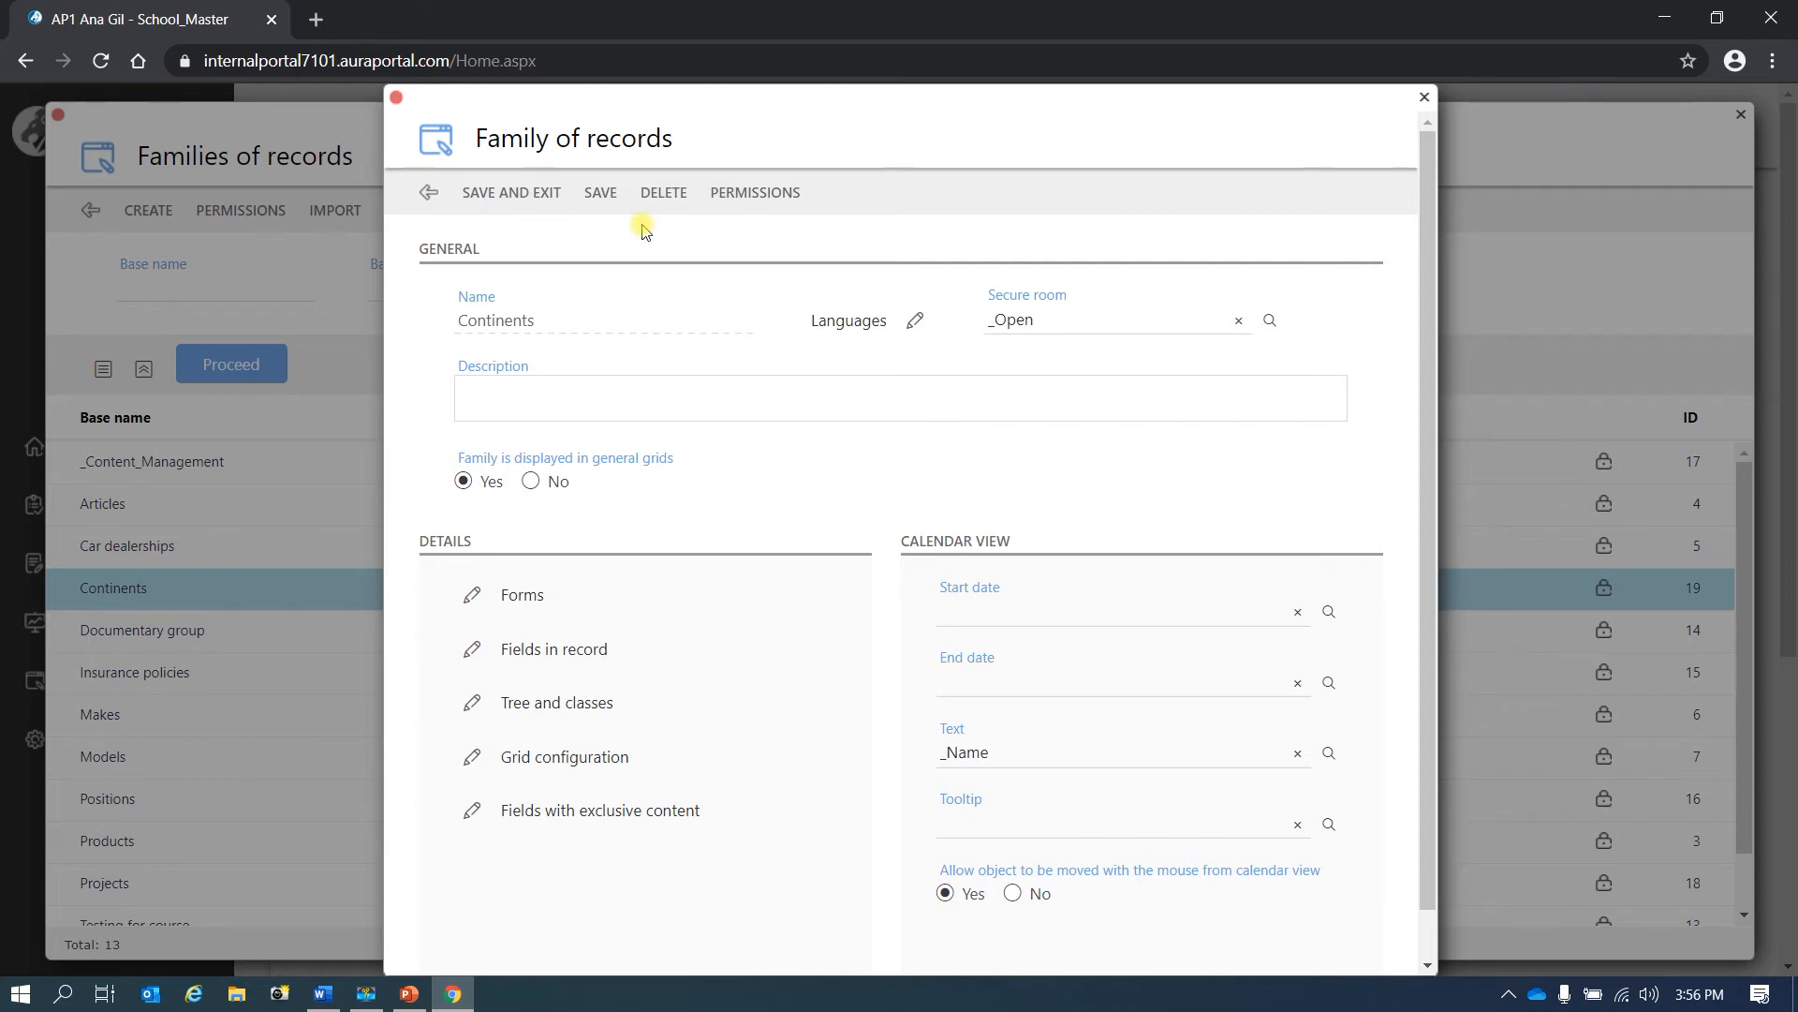
{"action": "left_click", "coordinate": [513, 191]}
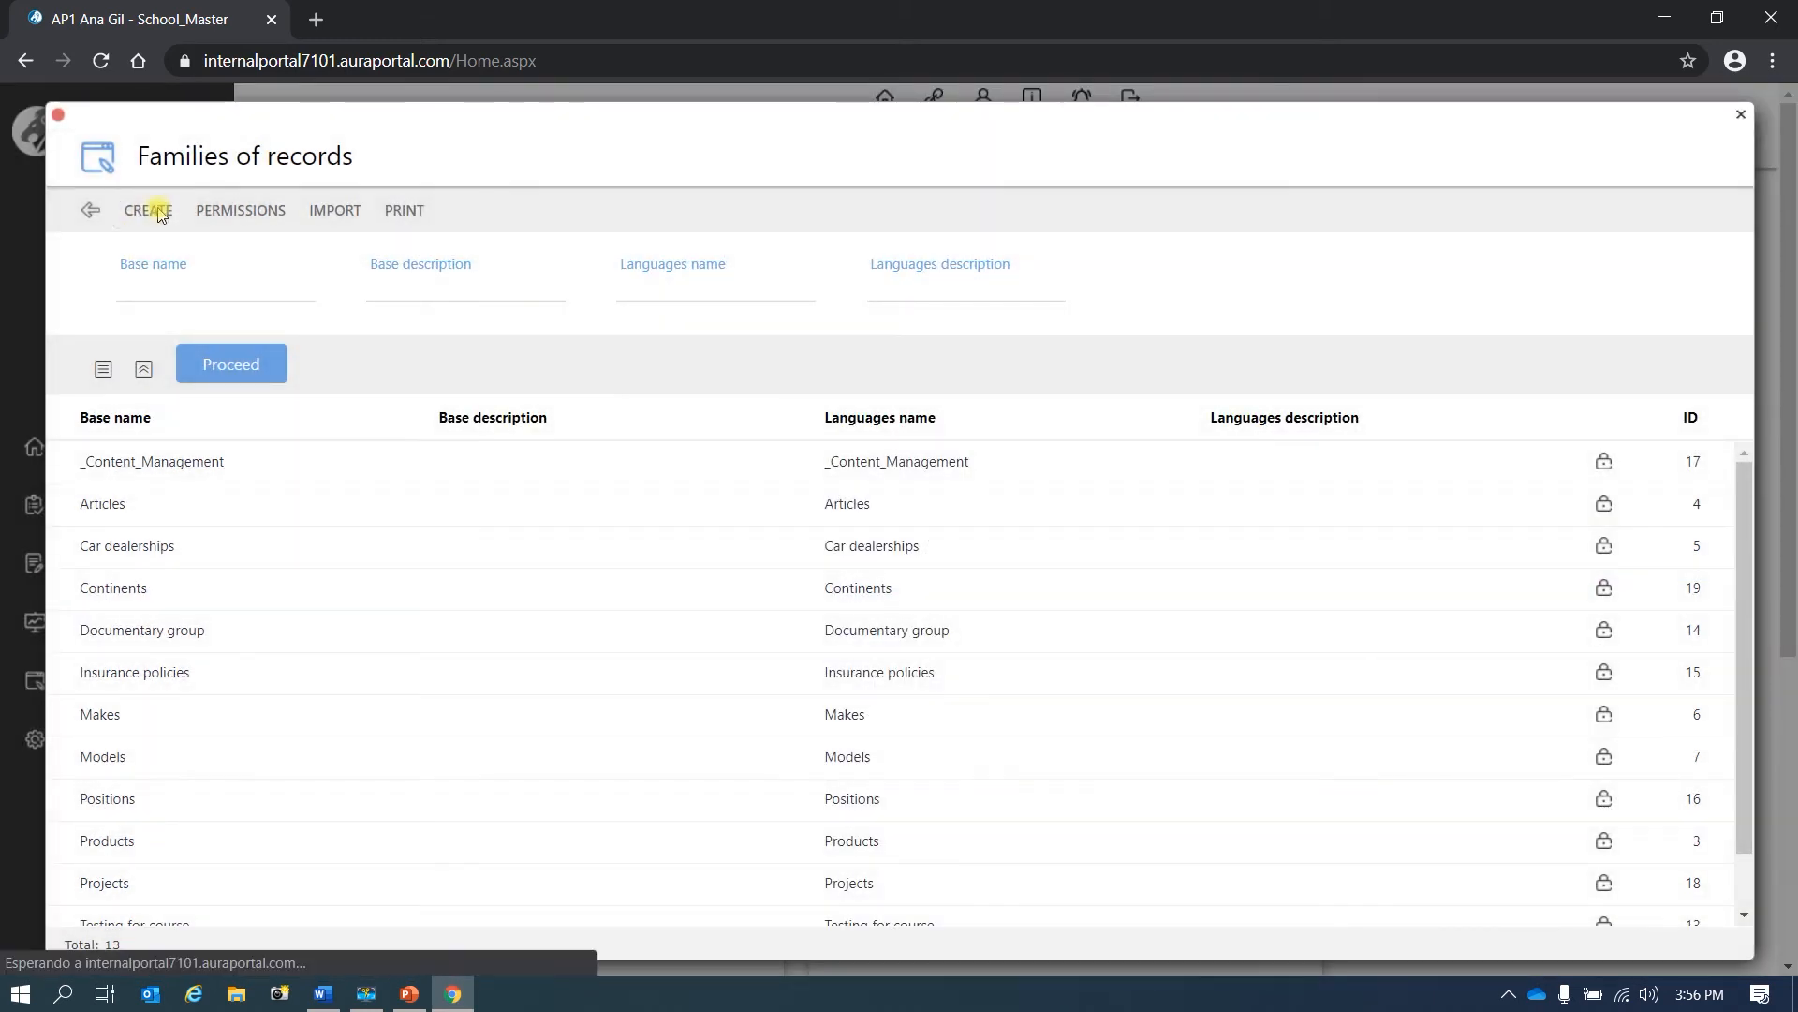
Step: Create and save a family of records named Countries, and refresh the list of families
{"action": "left_click", "coordinate": [148, 209]}
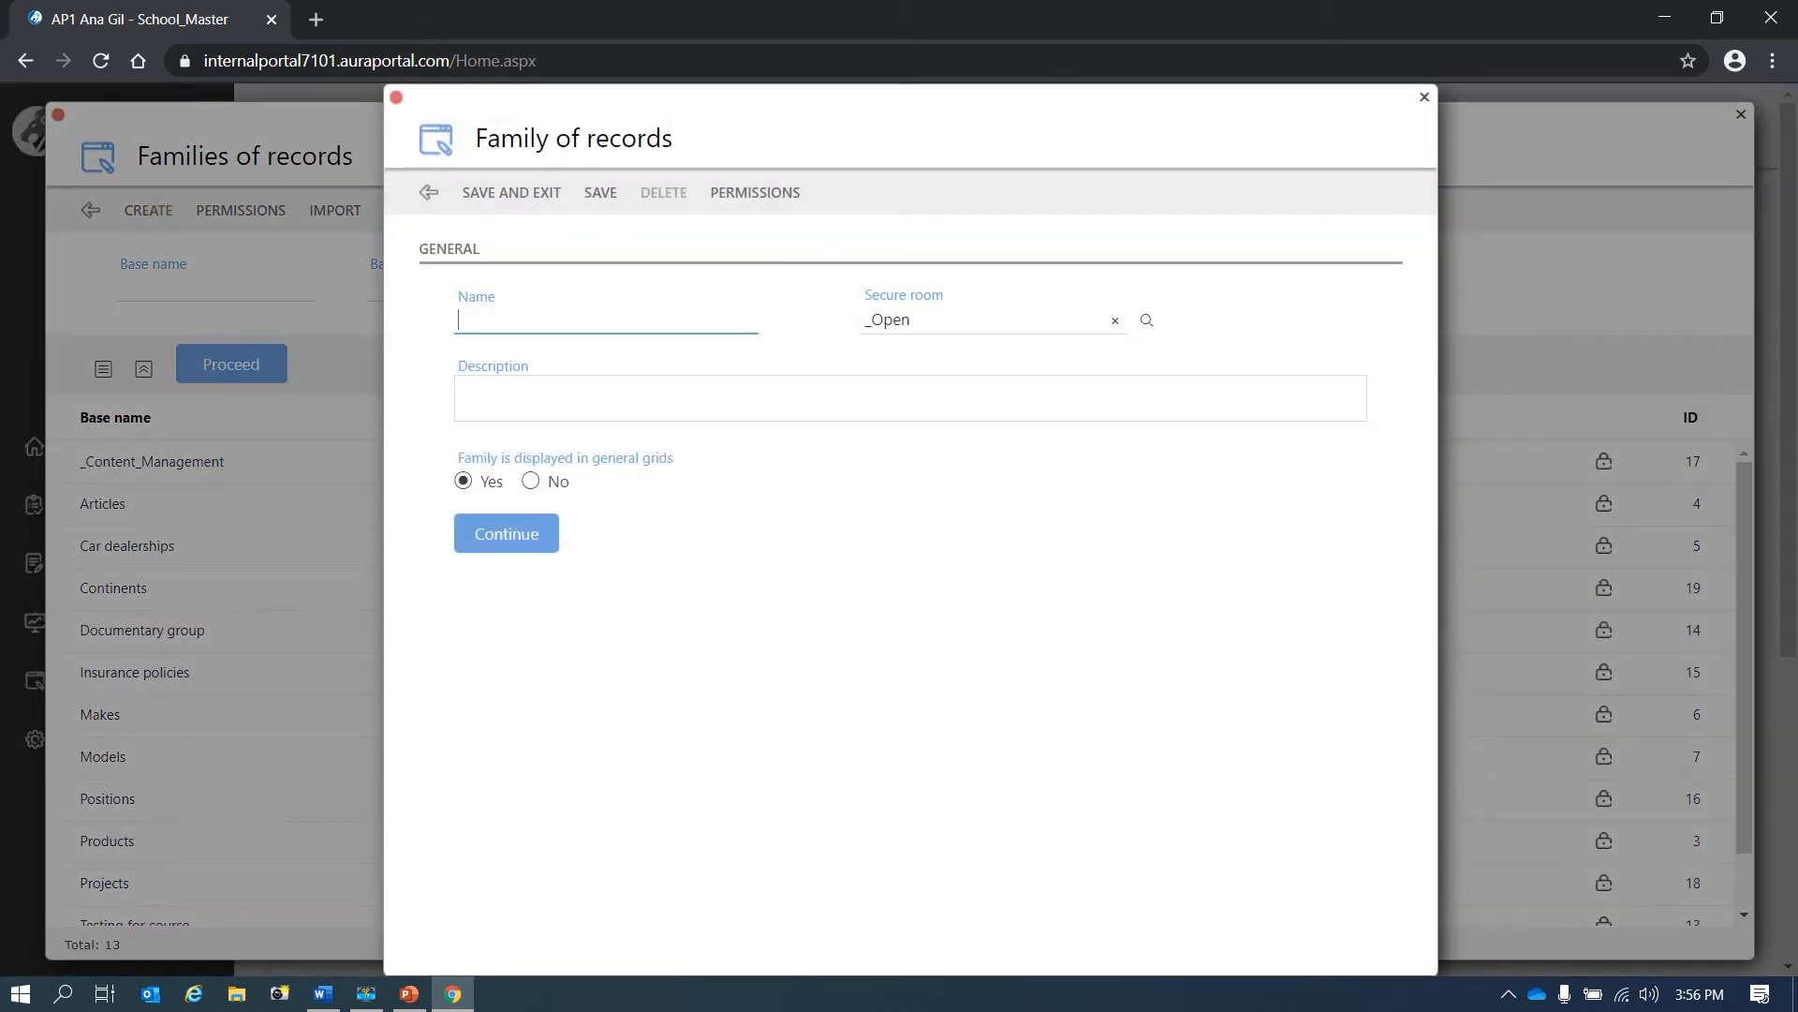
{"action": "key", "text": "alt+Tab"}
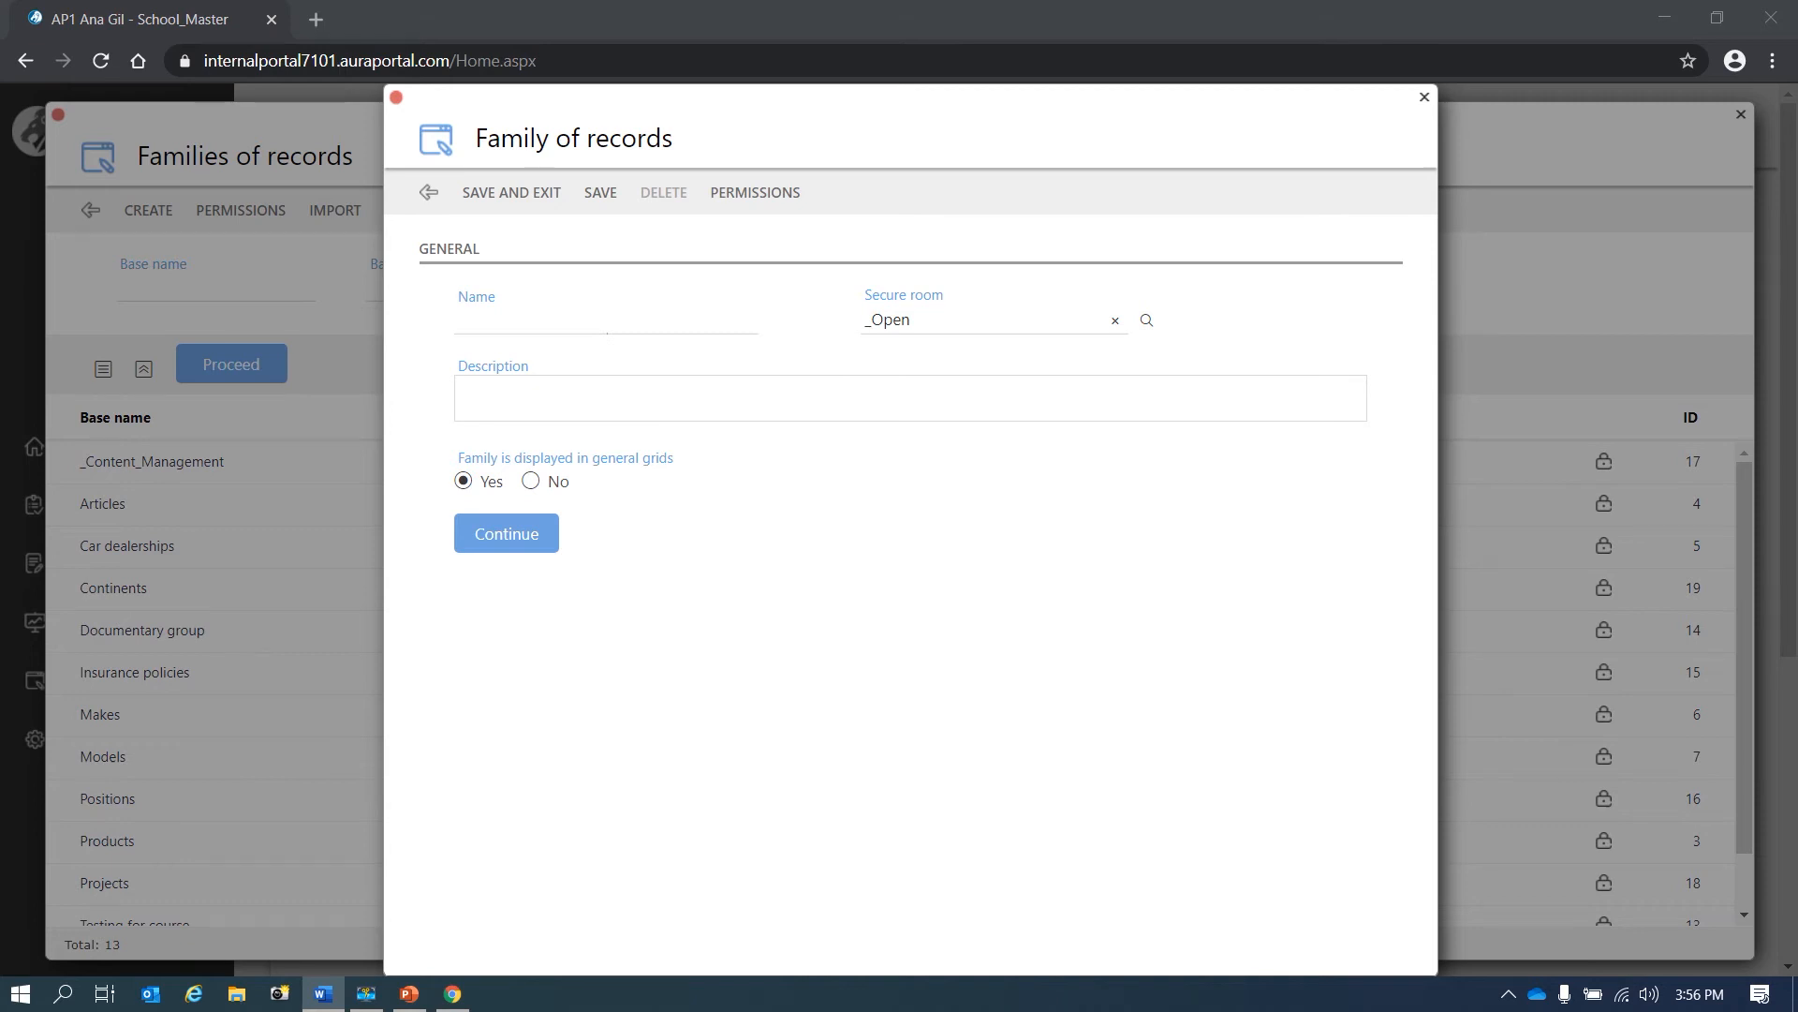
{"action": "left_click", "coordinate": [526, 312]}
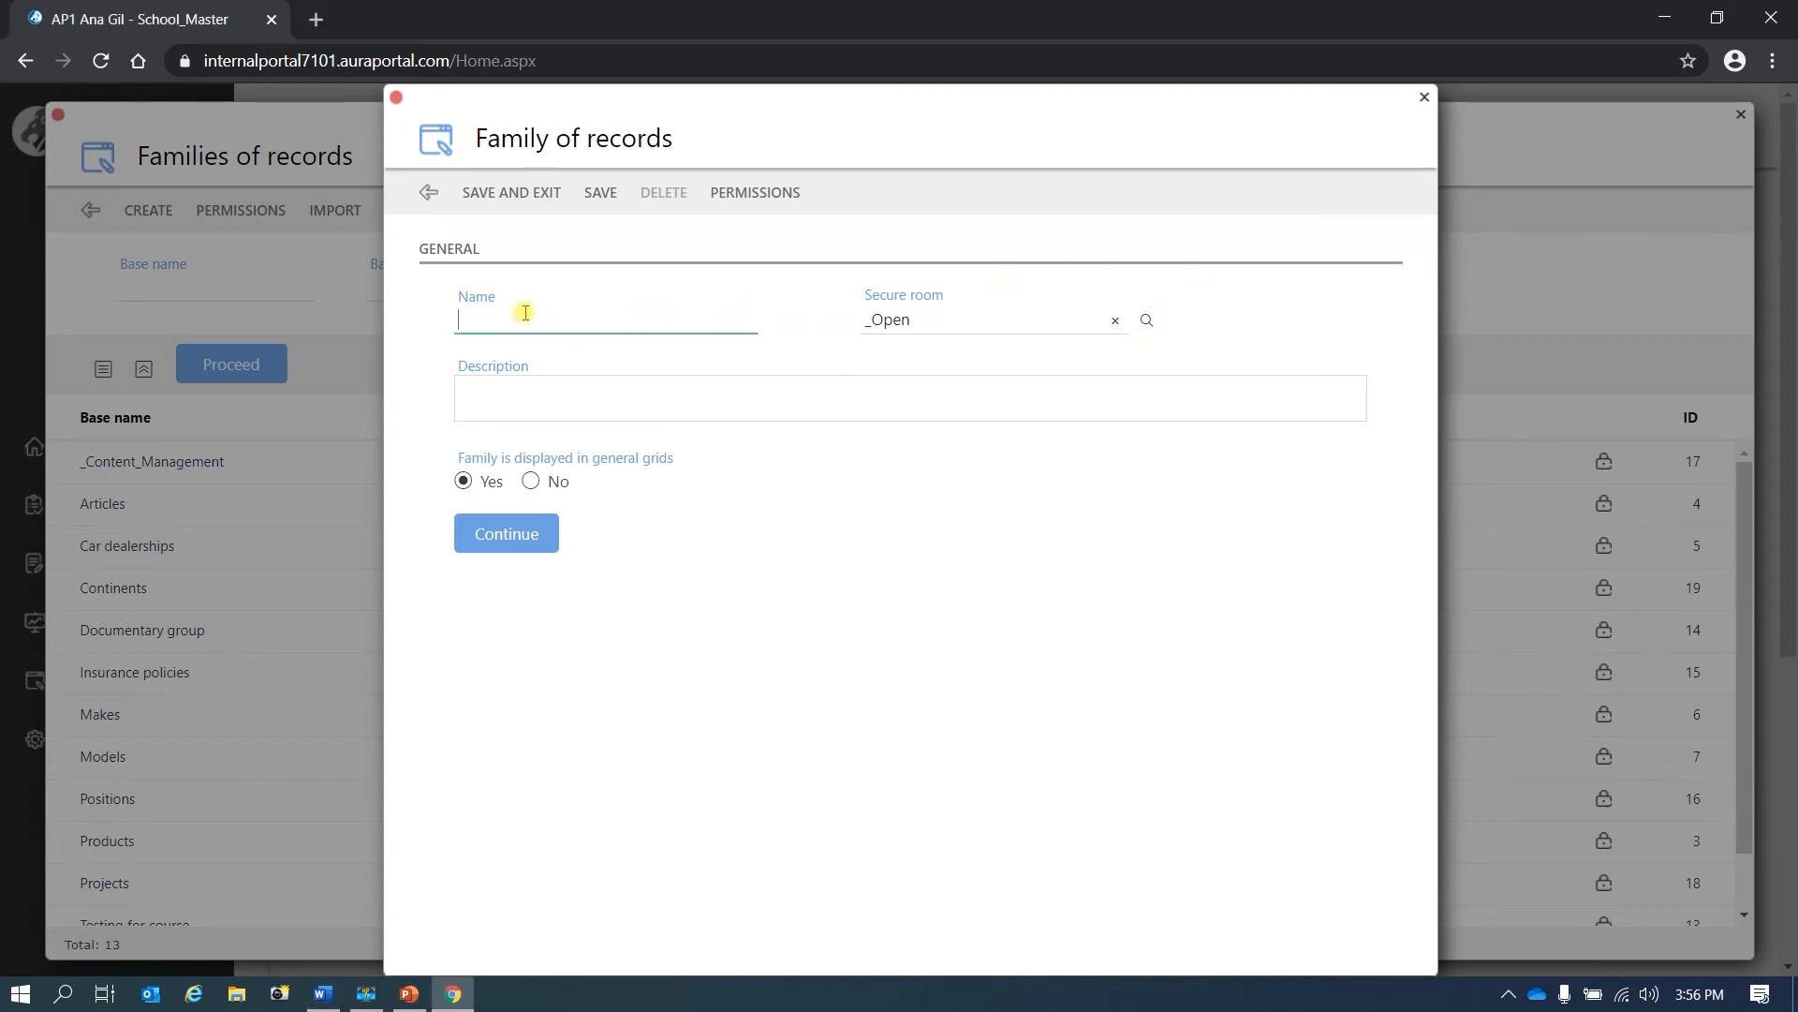
{"action": "type", "text": "Countries"}
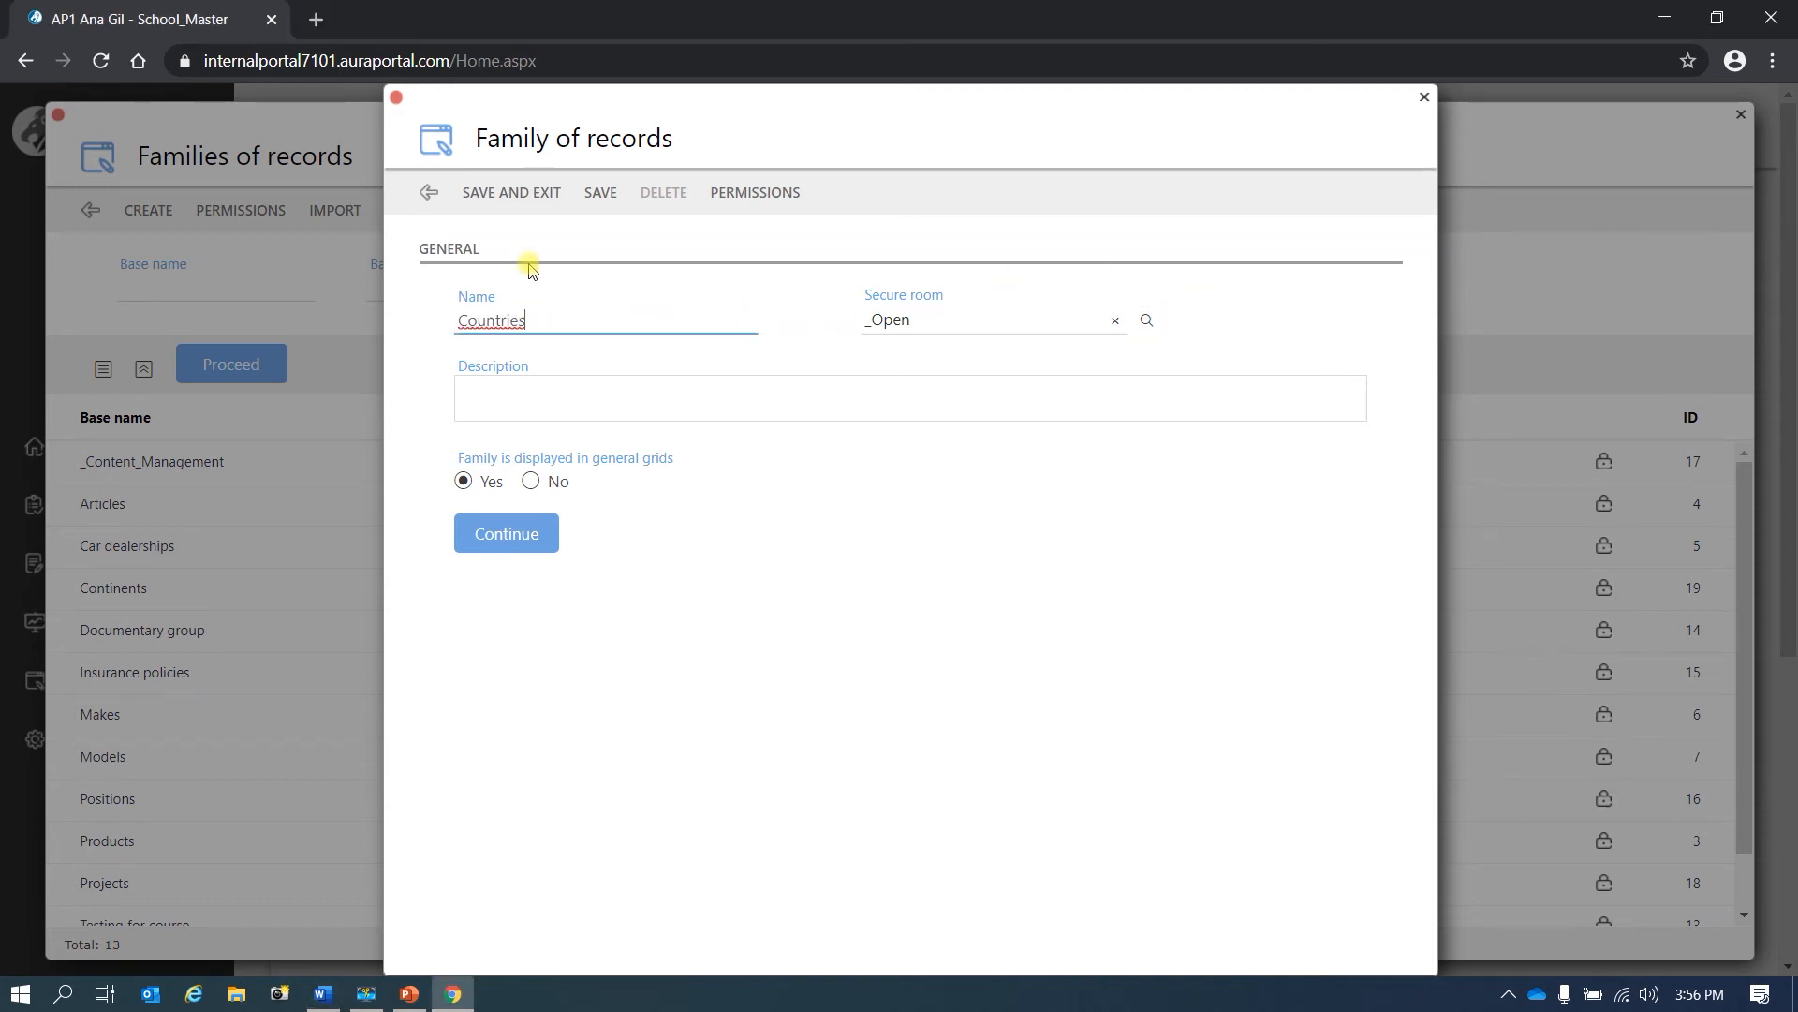
{"action": "left_click", "coordinate": [527, 197]}
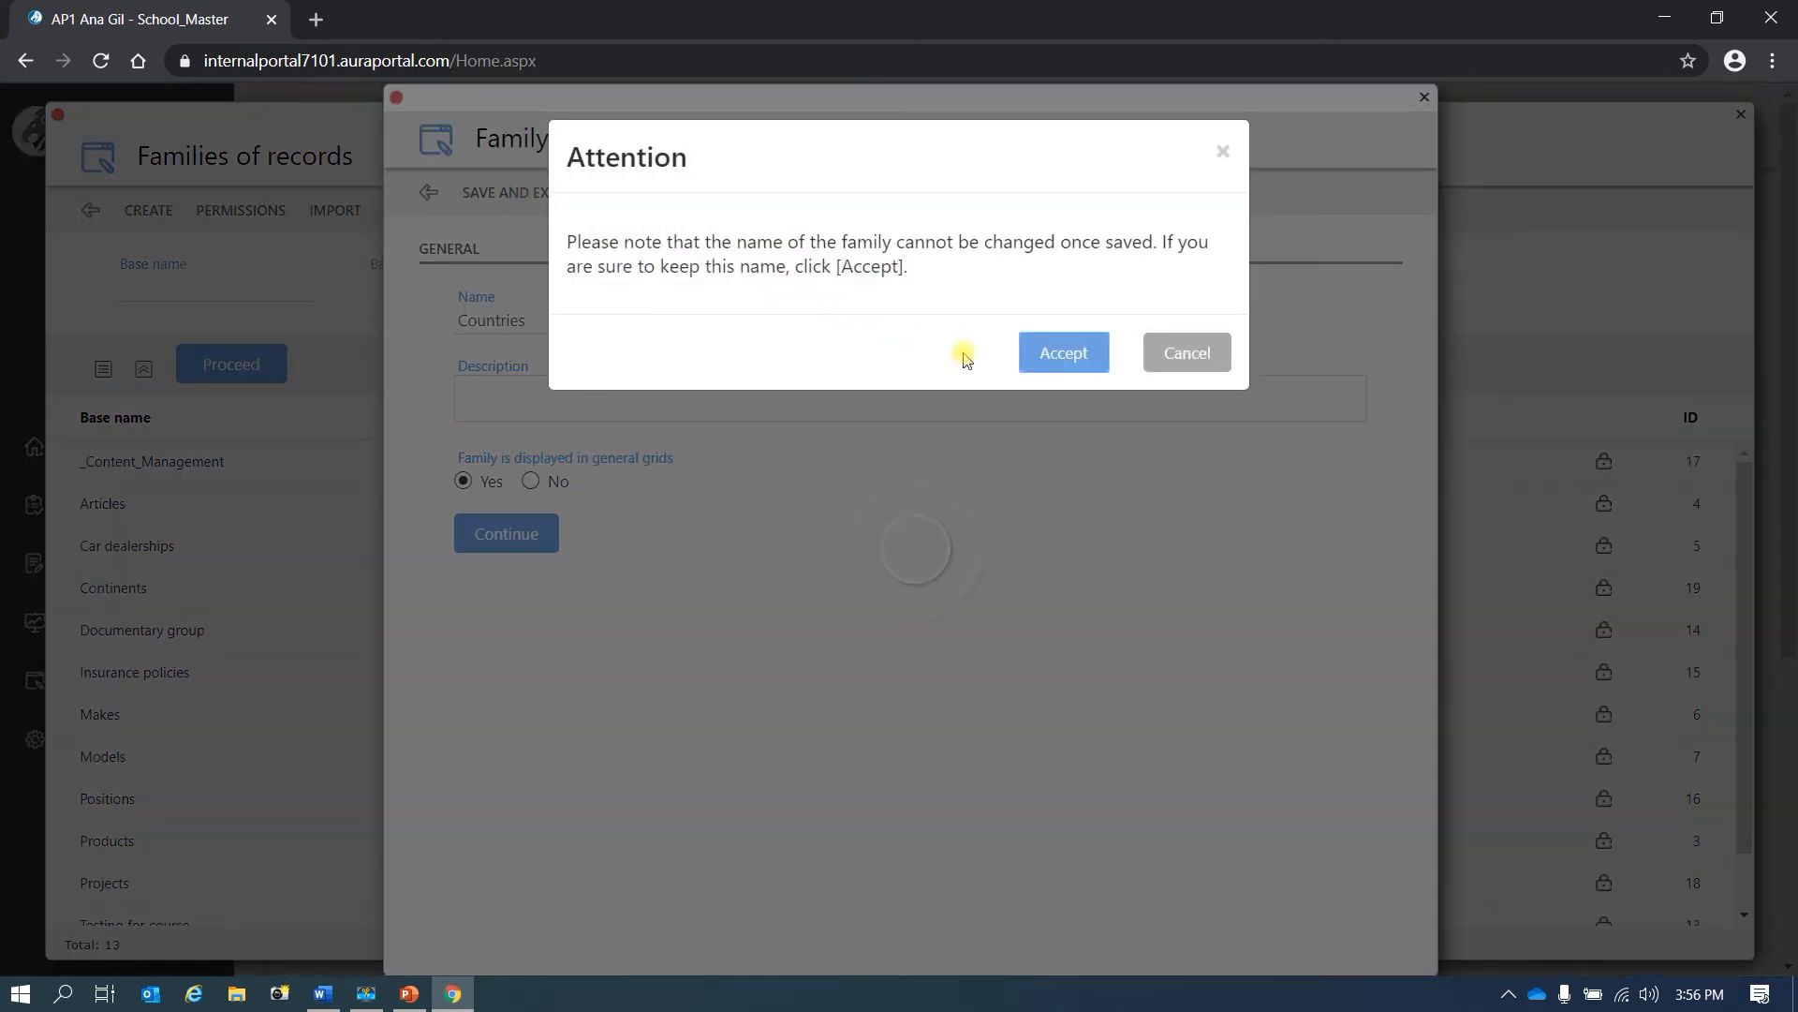
{"action": "left_click", "coordinate": [1065, 361]}
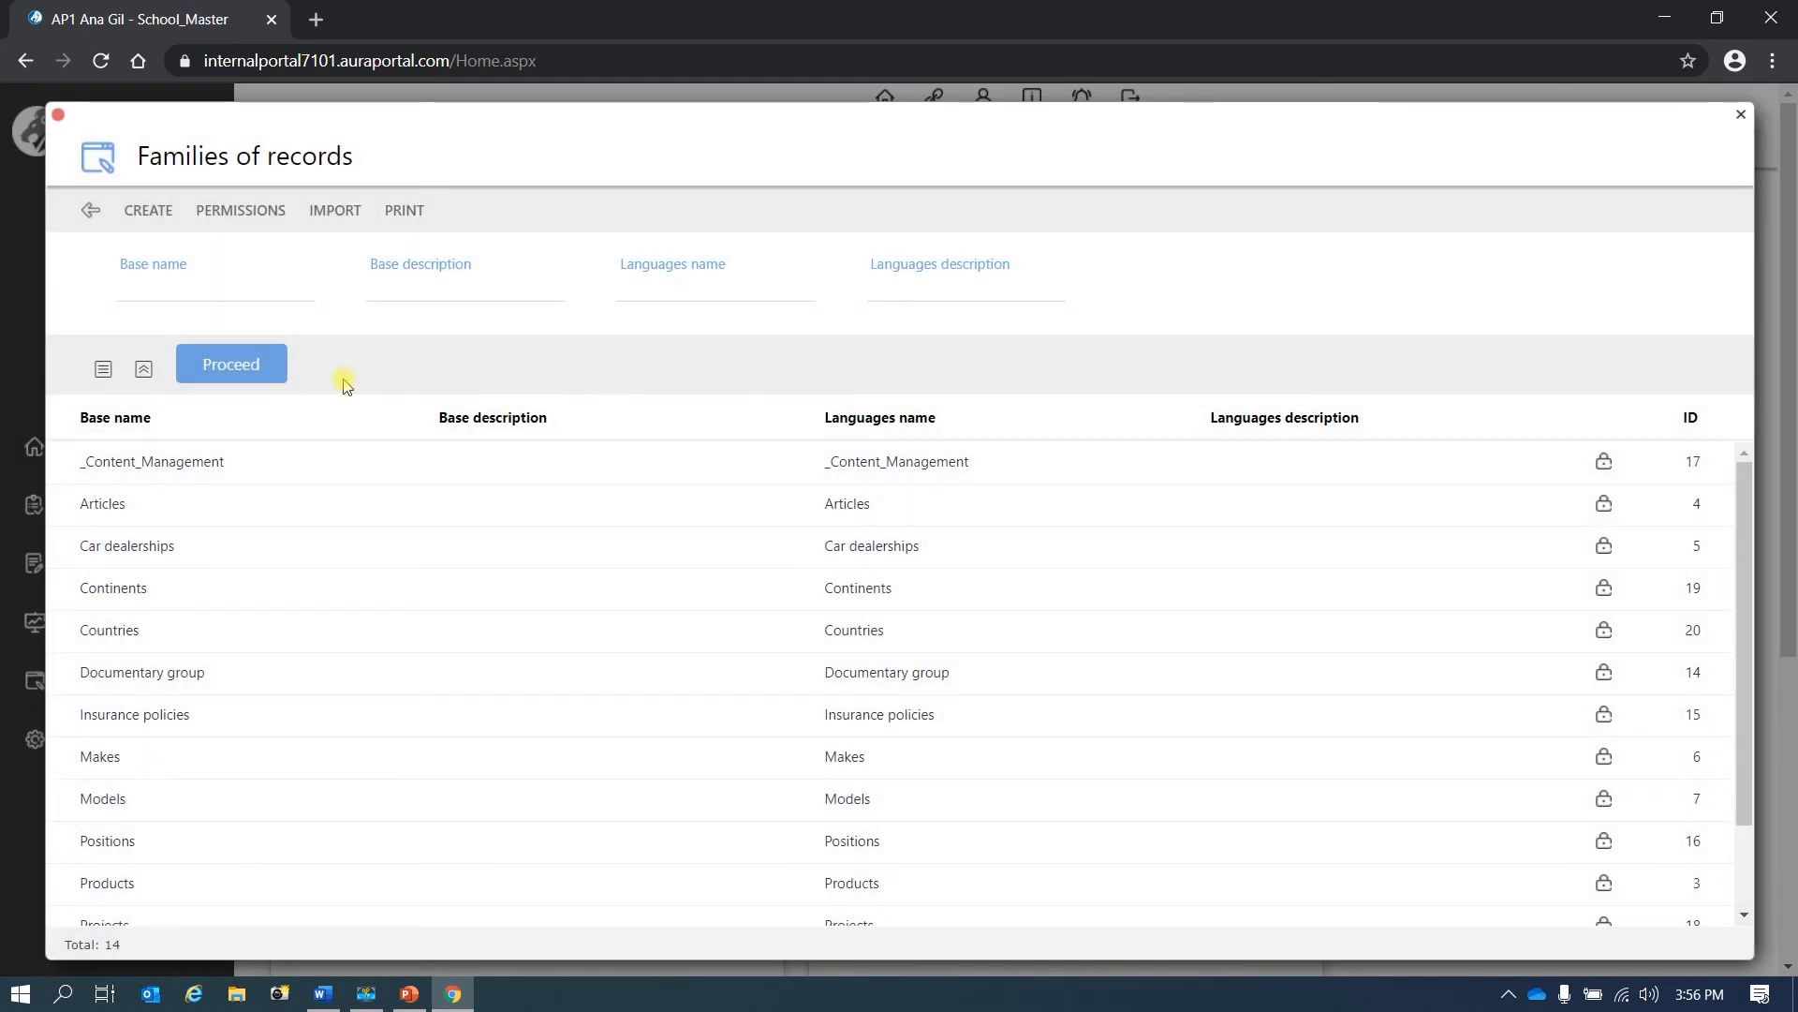
{"action": "left_click", "coordinate": [229, 365]}
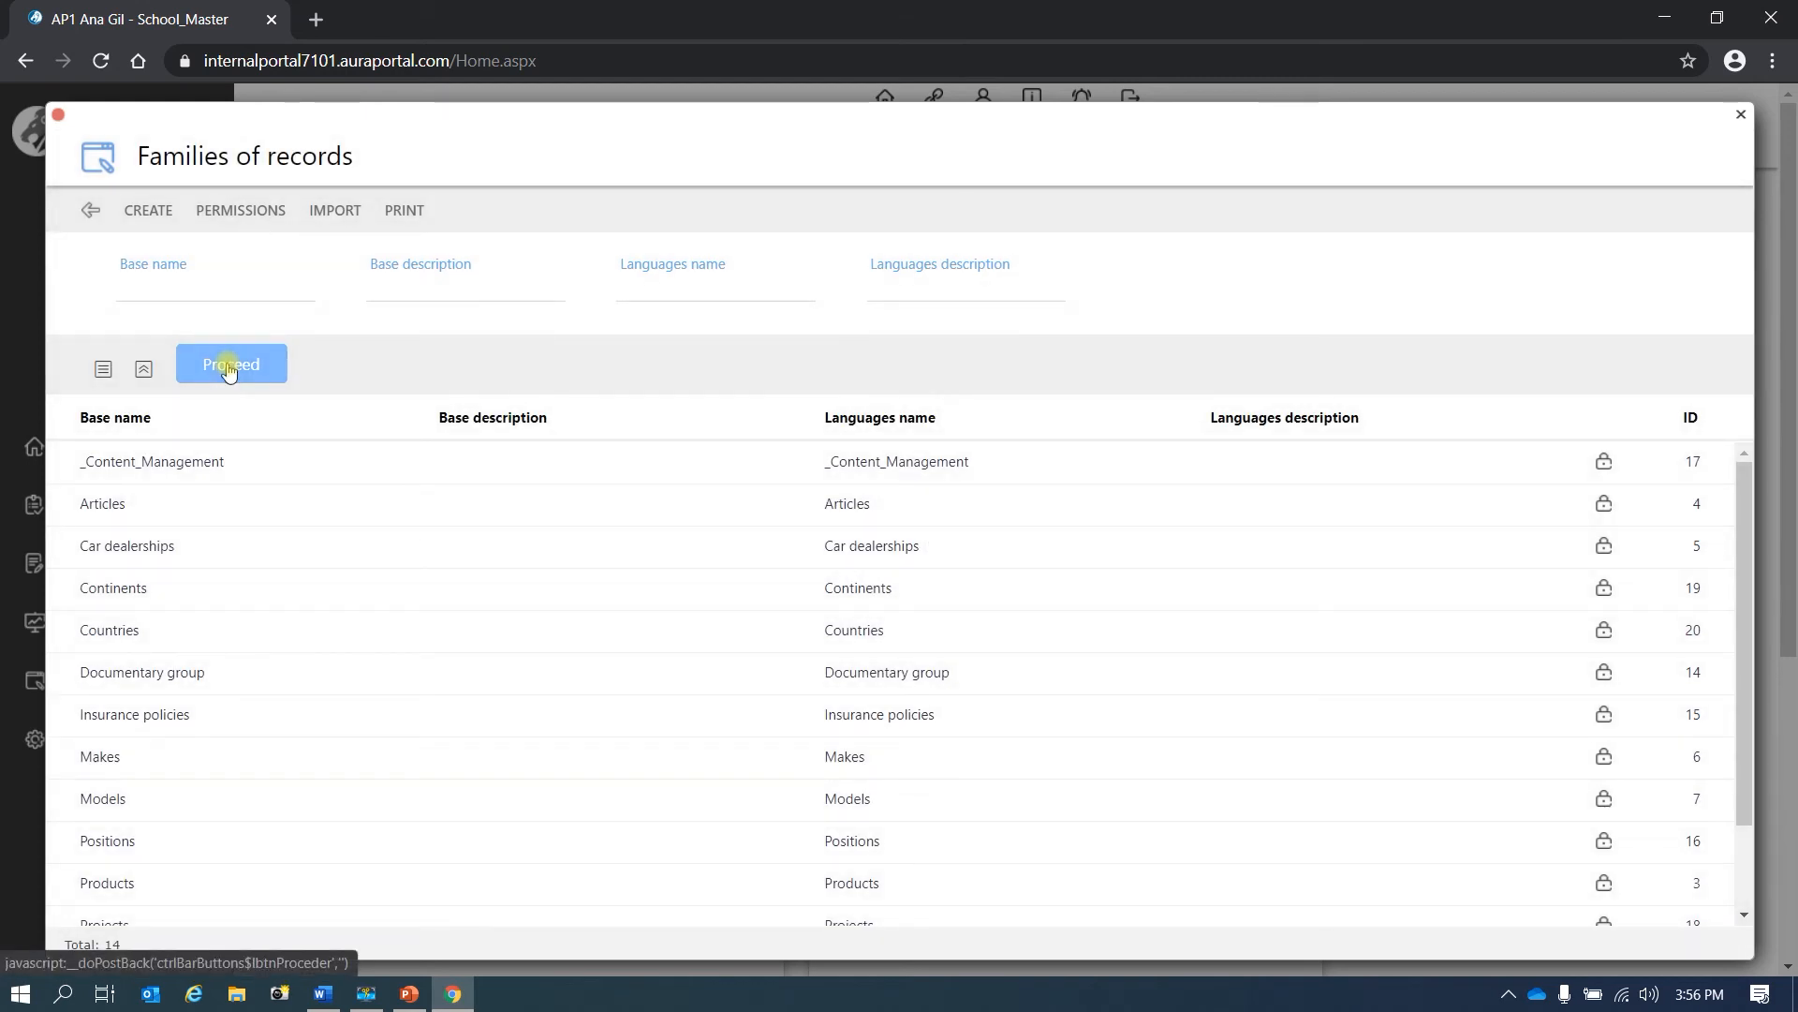
Step: Create a family of records named Capitals and save it, accepting its permanent name
{"action": "left_click", "coordinate": [150, 212]}
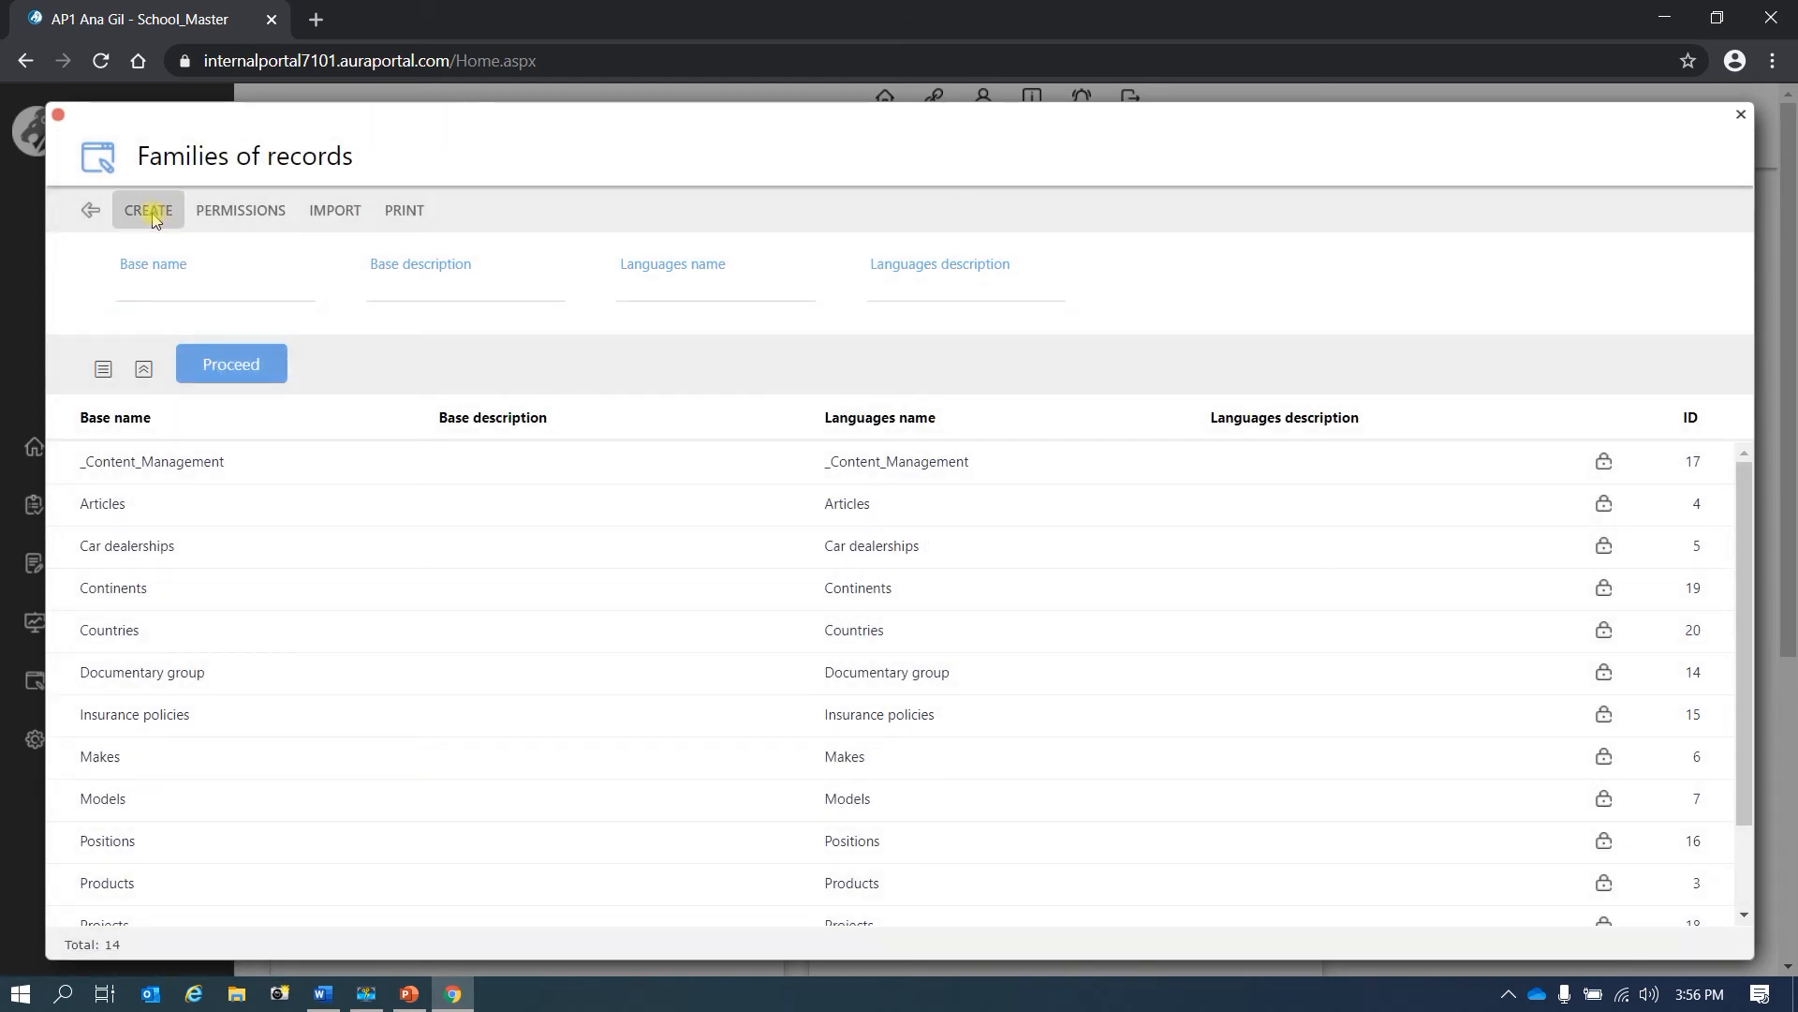
{"action": "key", "text": "alt+Tab"}
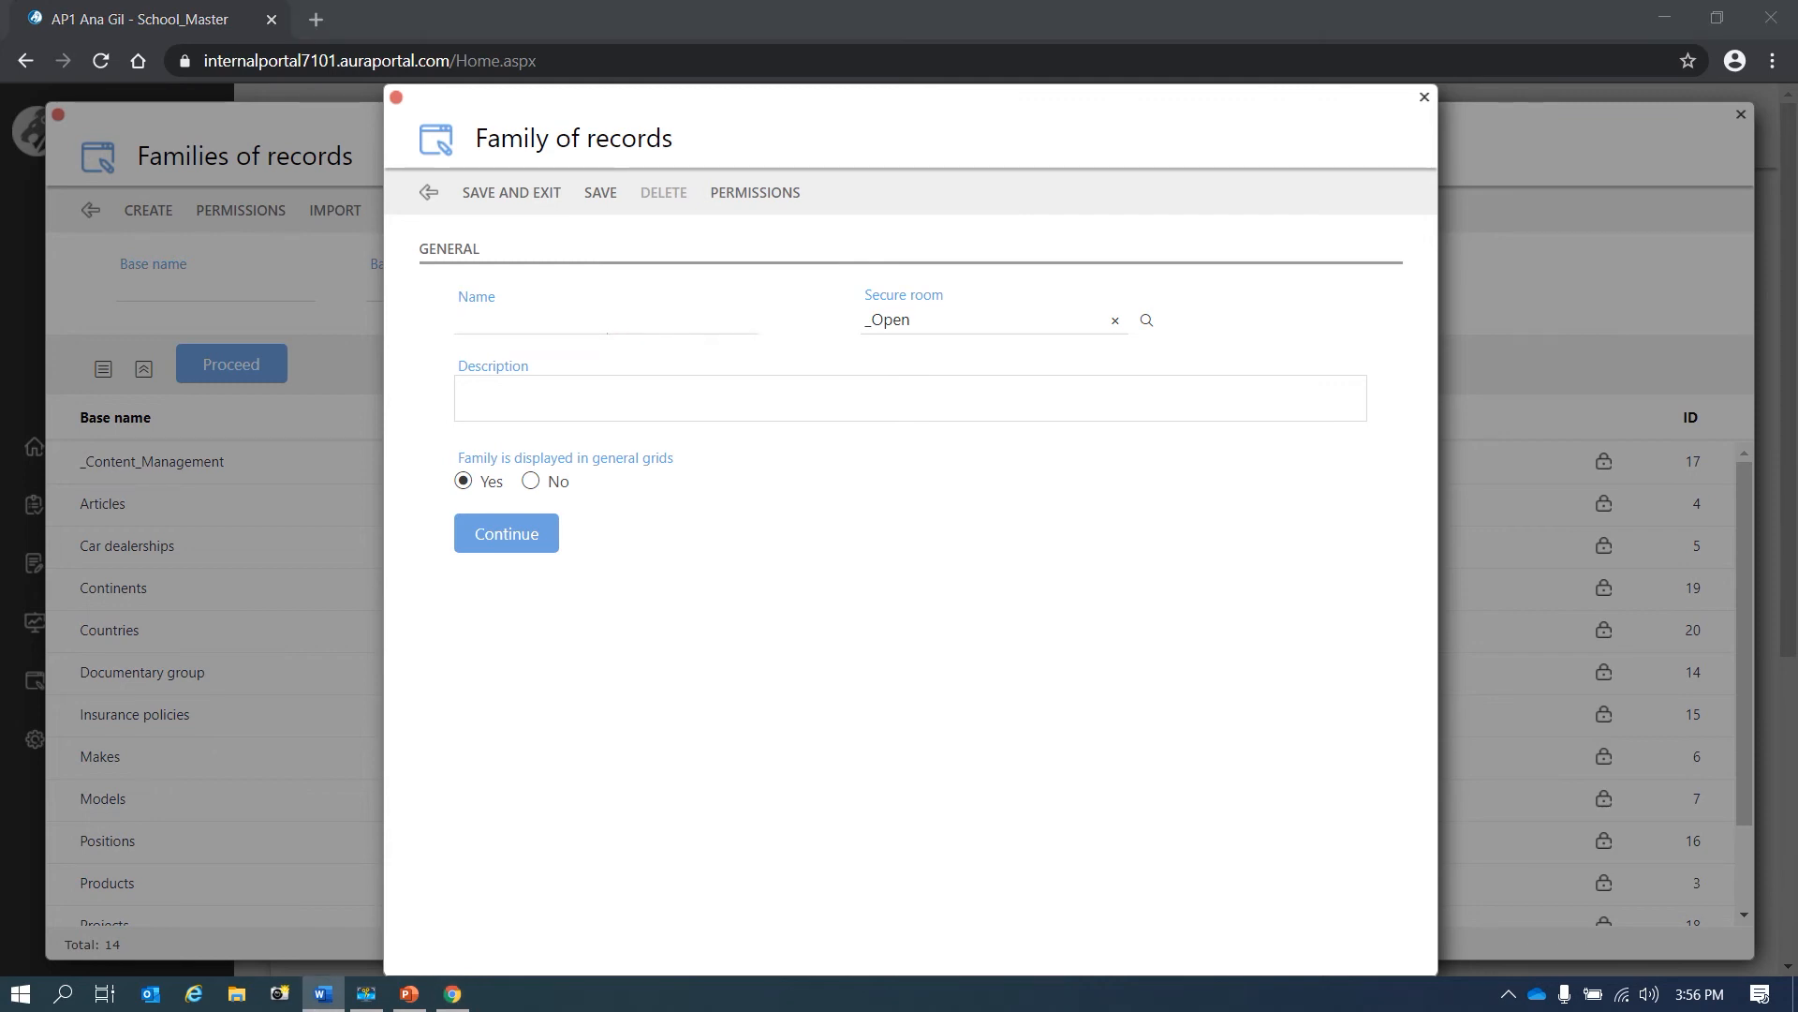
{"action": "left_click", "coordinate": [497, 319]}
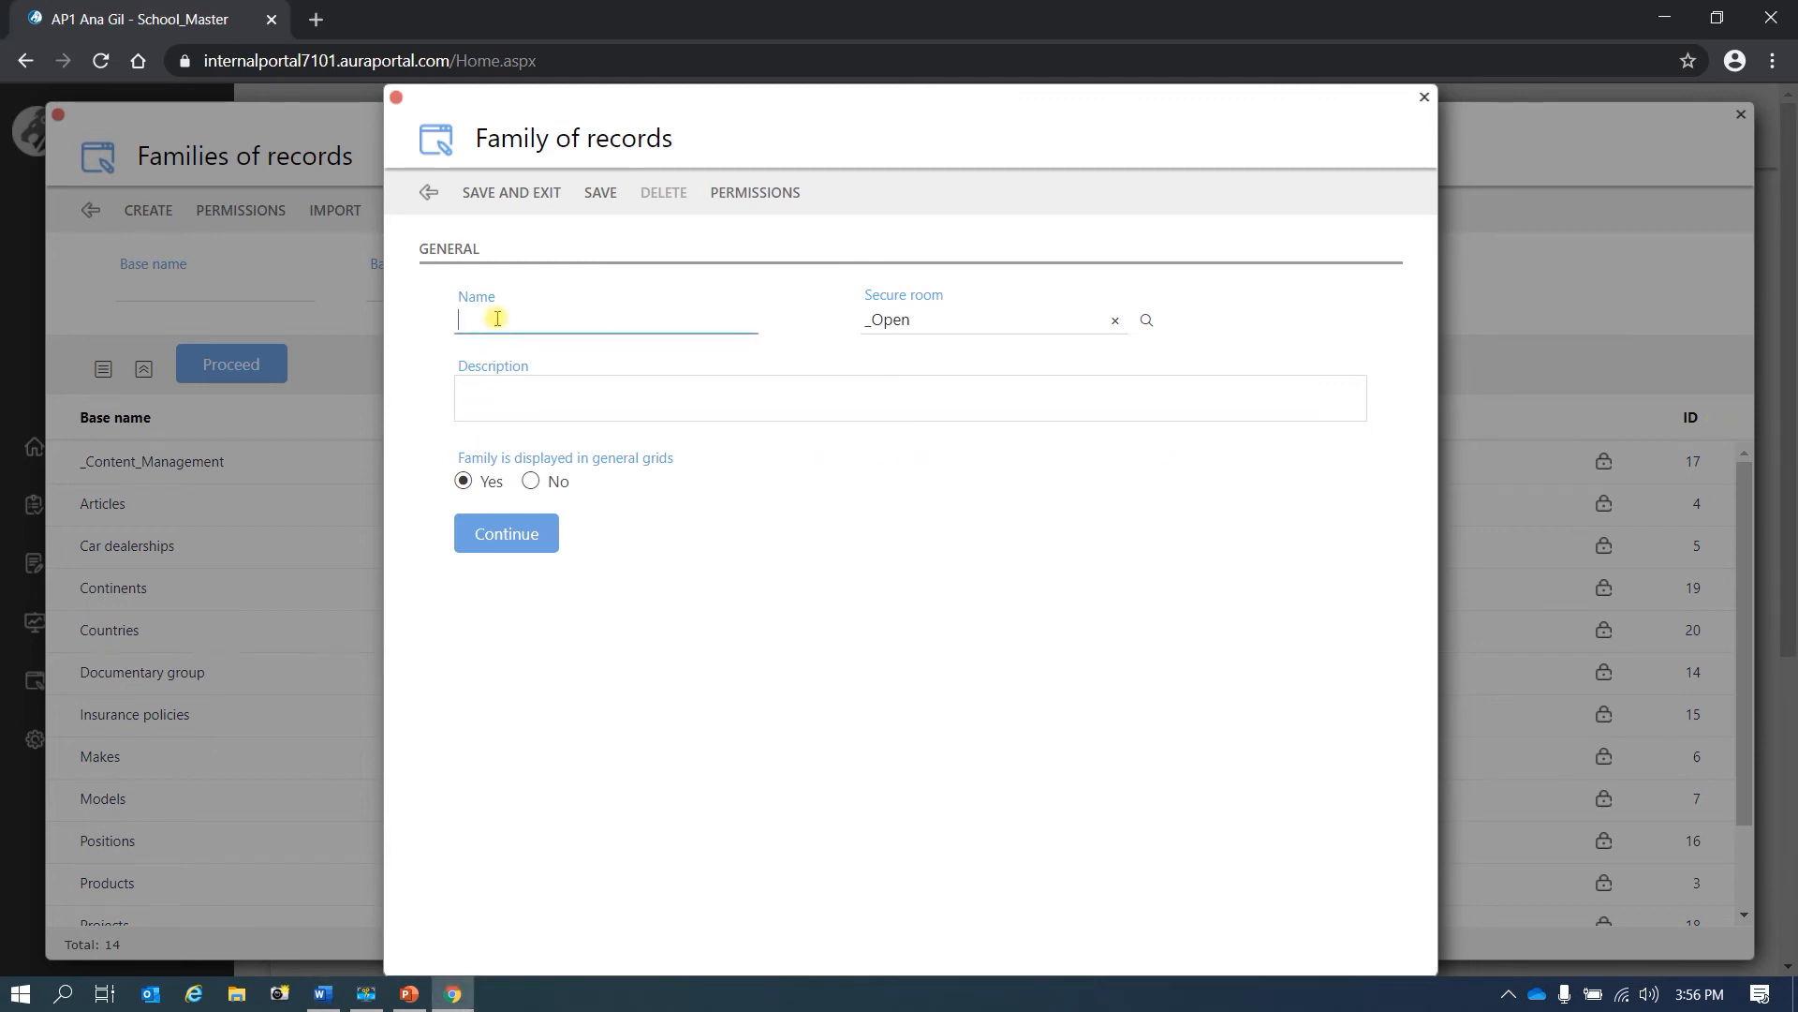
{"action": "type", "text": "Capitals"}
{"action": "left_click", "coordinate": [526, 194]}
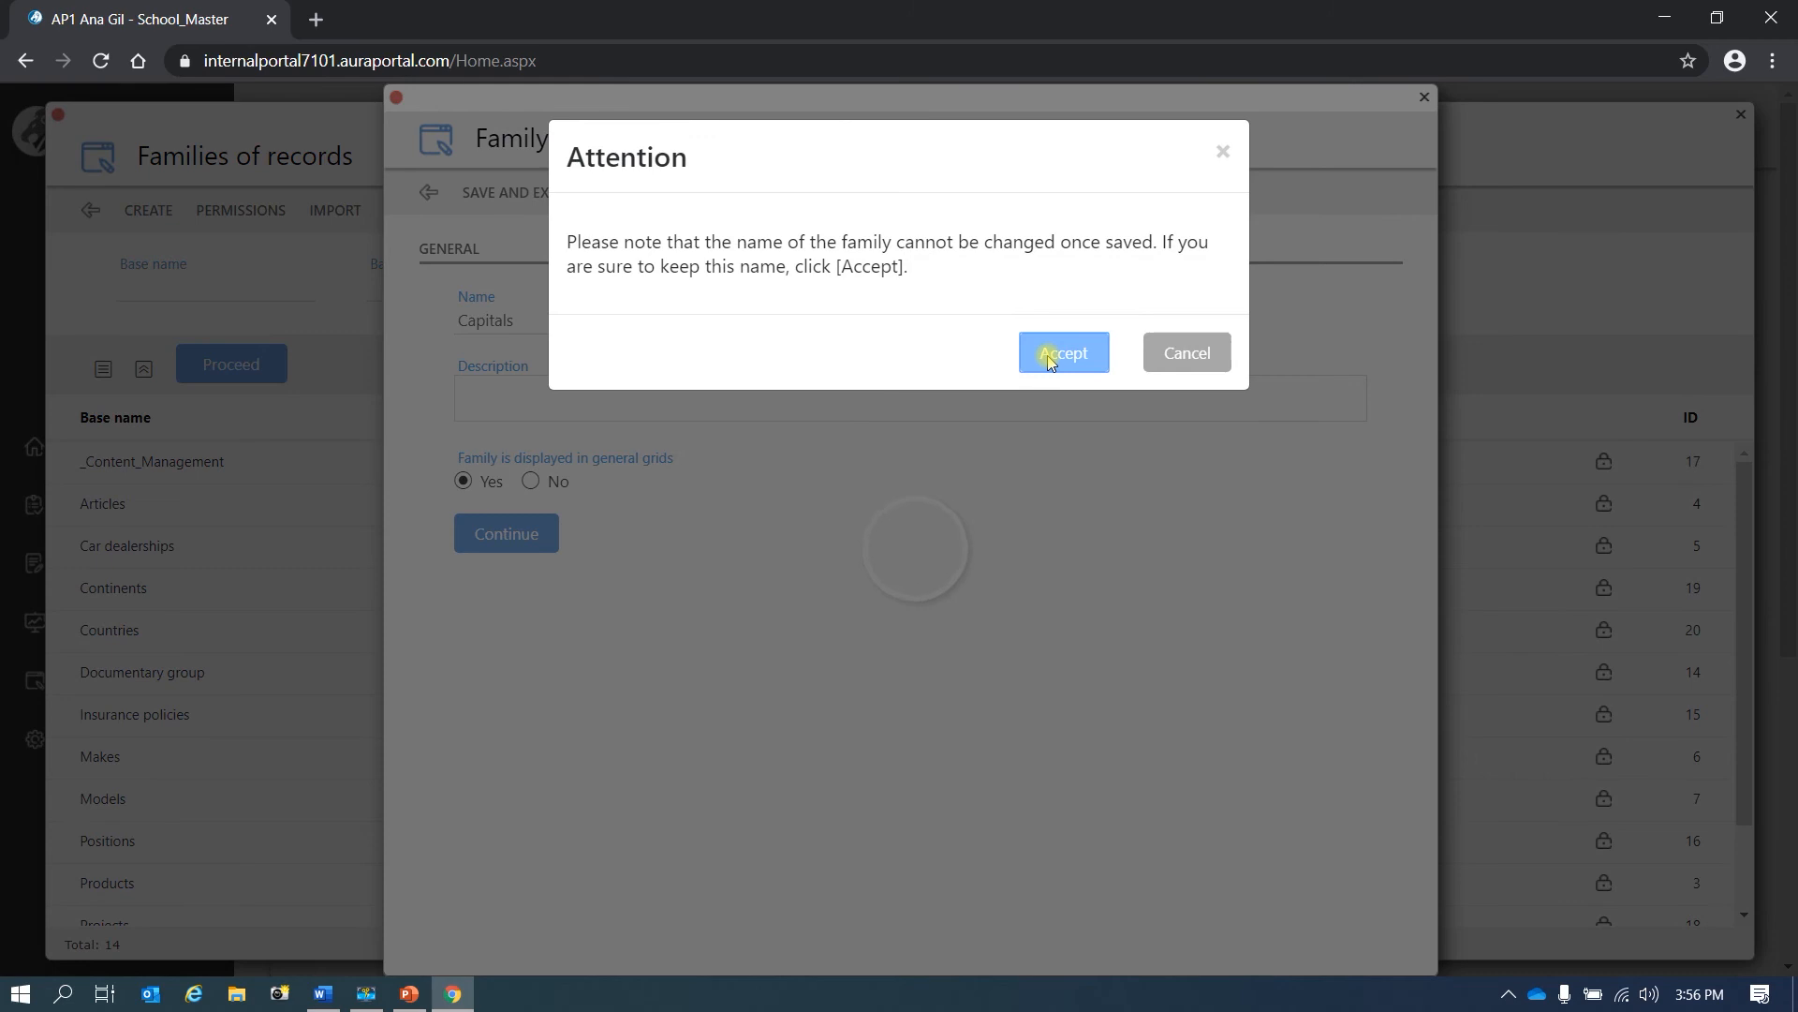
{"action": "left_click", "coordinate": [1049, 356]}
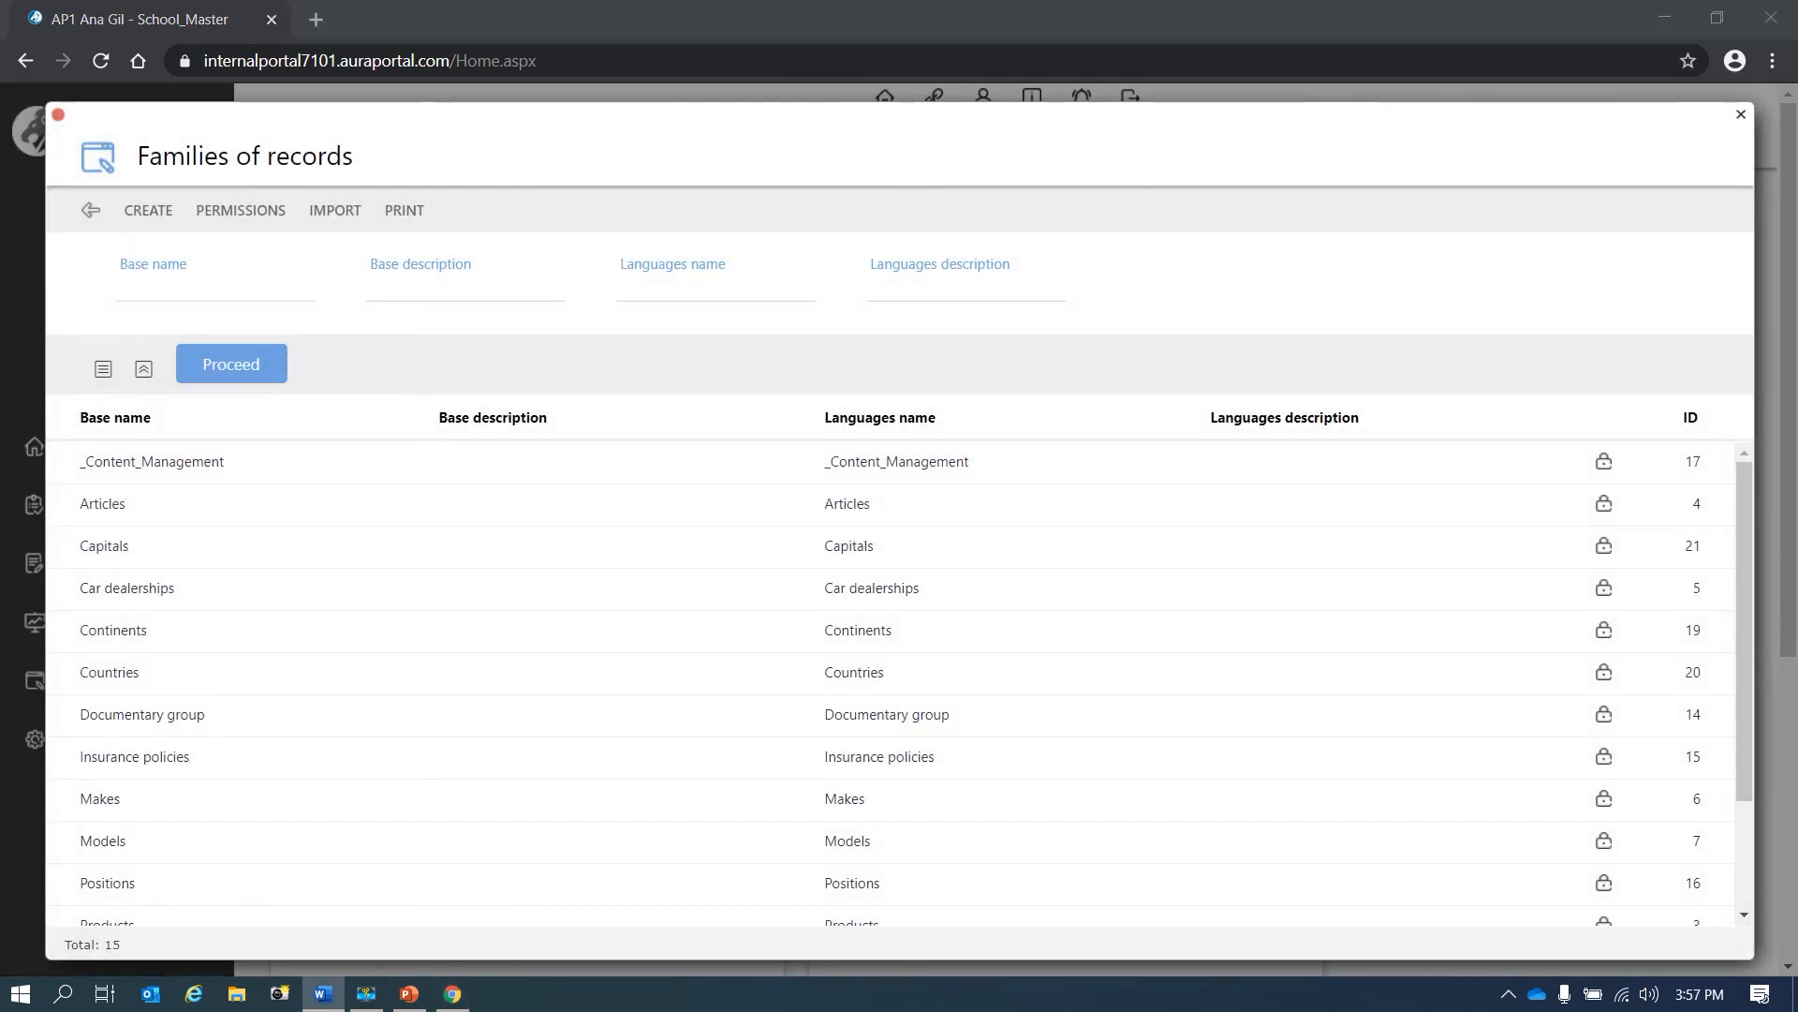
Step: Create and save a family of records named Languages, and leave the list of families
{"action": "left_click", "coordinate": [167, 215]}
{"action": "left_click", "coordinate": [541, 320]}
{"action": "type", "text": "Languages"}
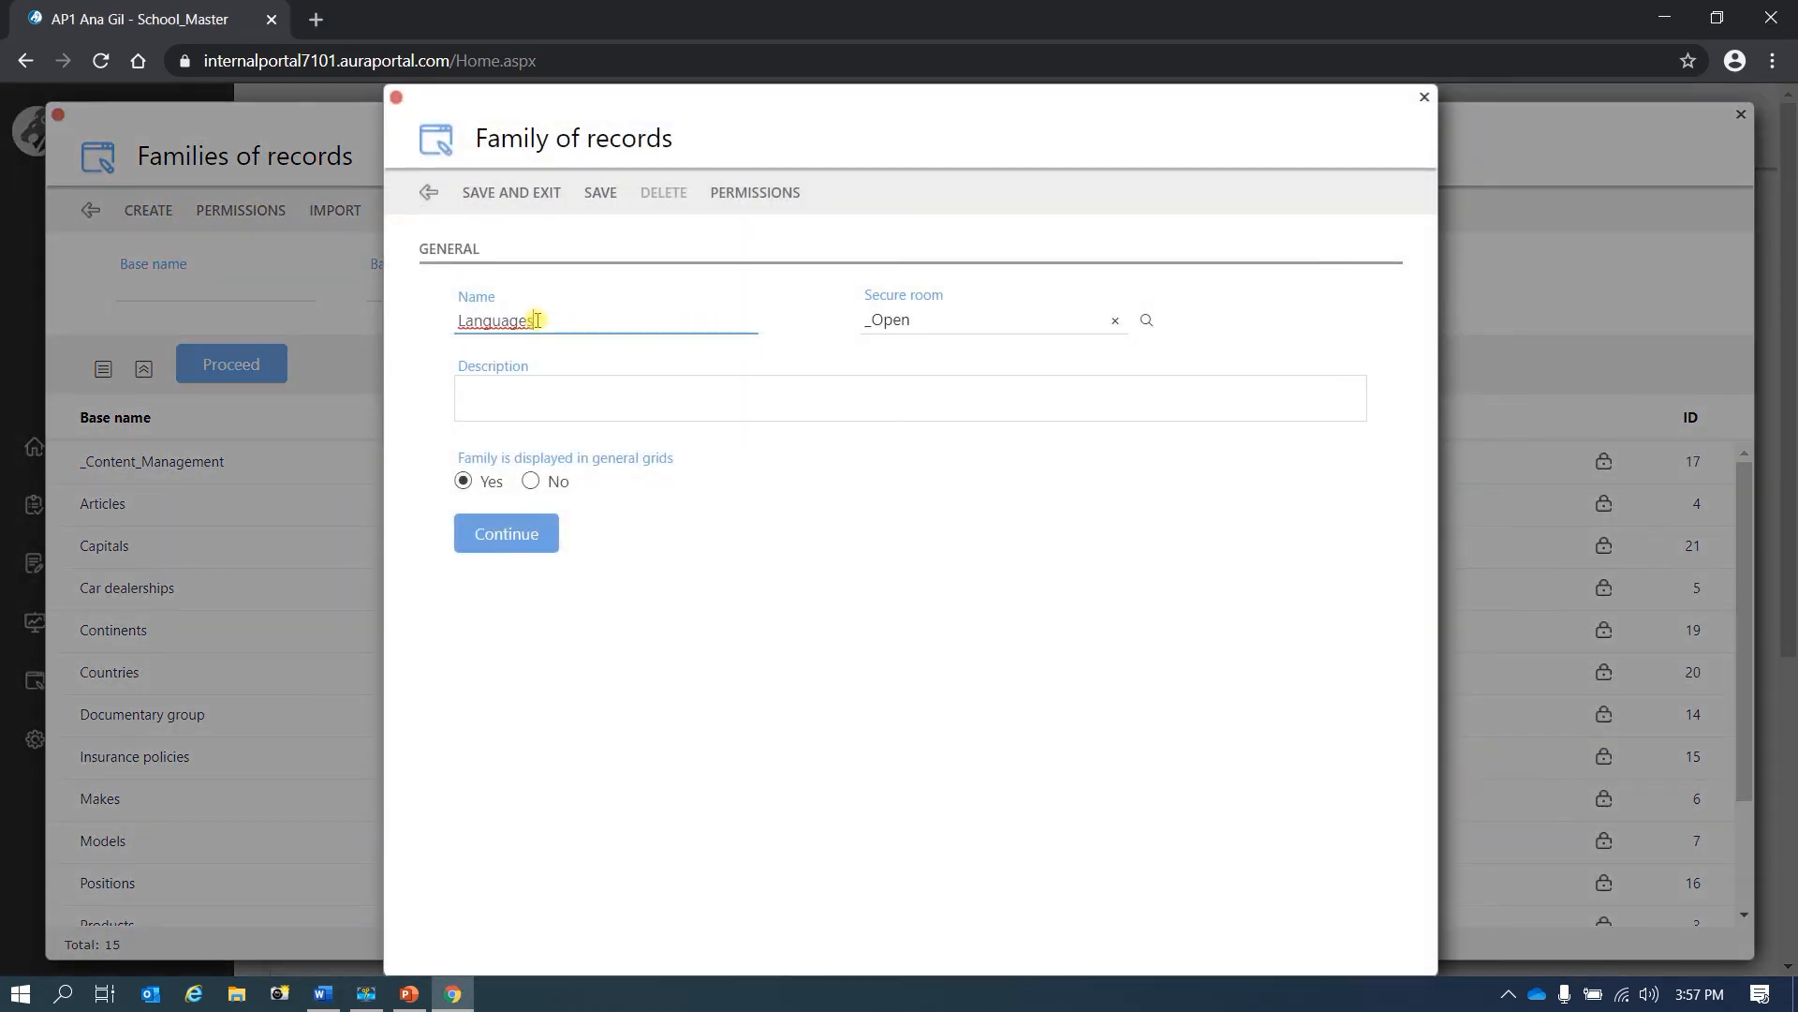
{"action": "left_click", "coordinate": [498, 204]}
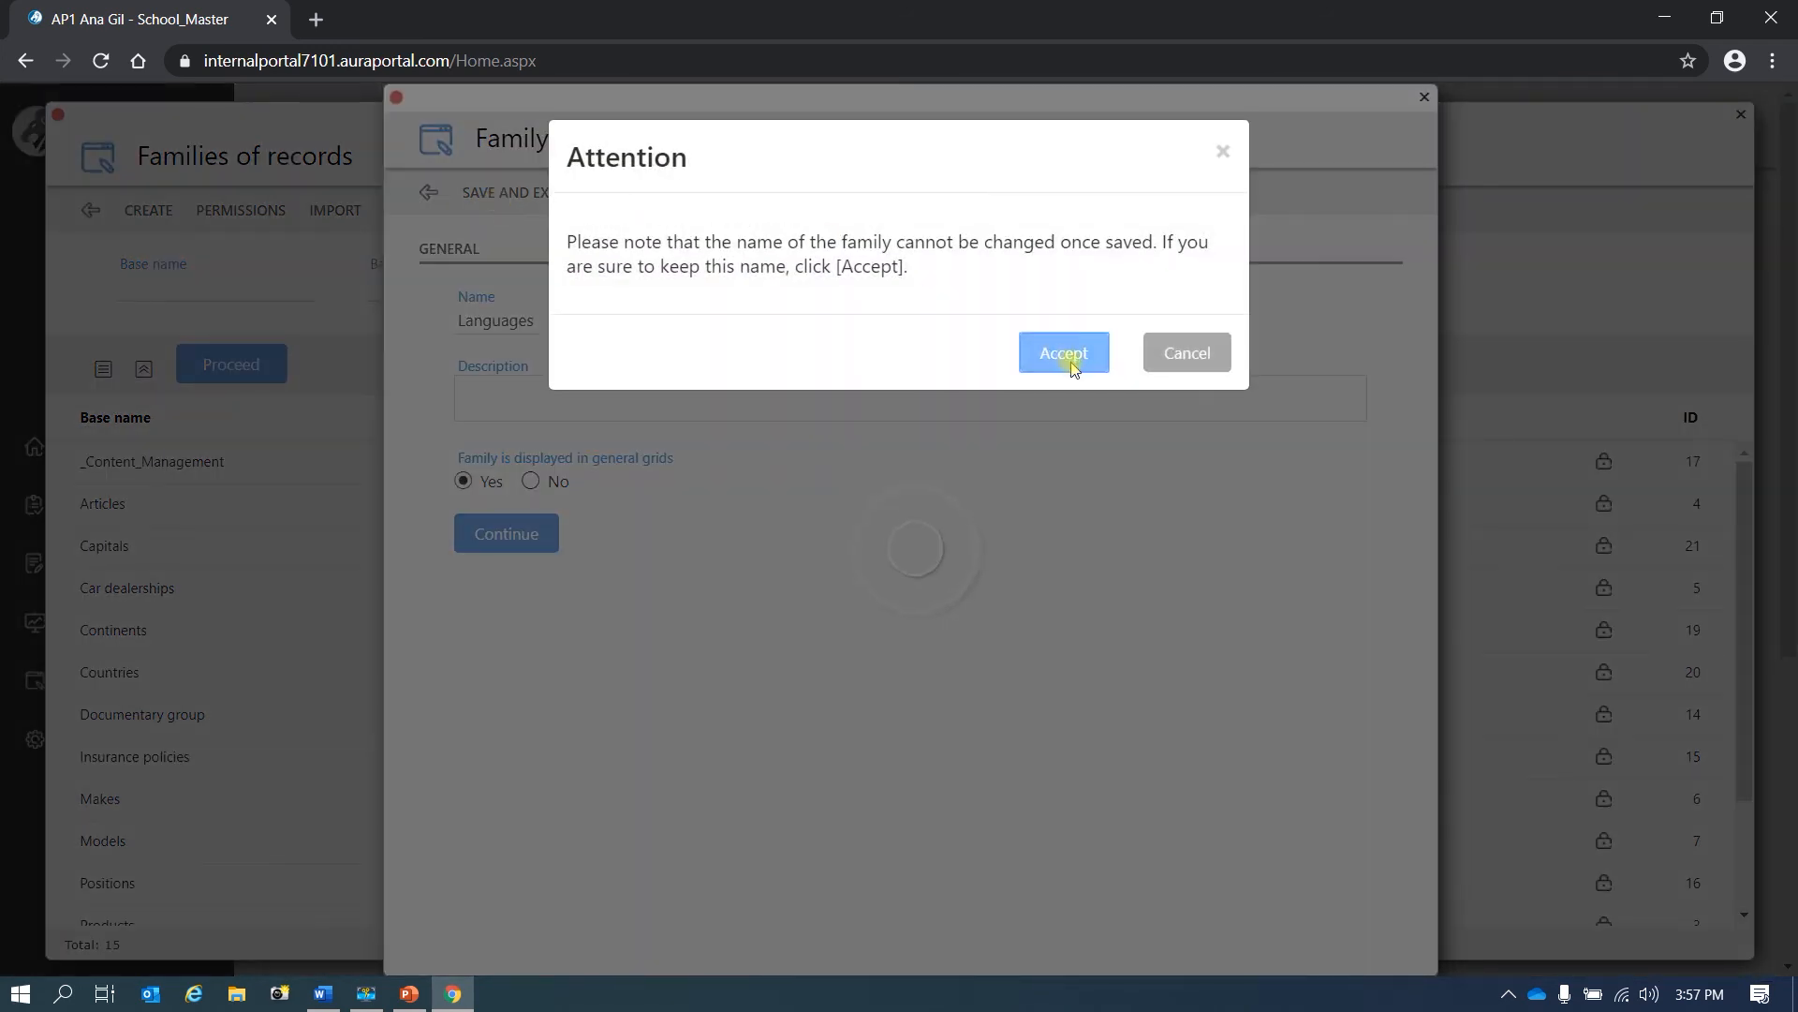
{"action": "left_click", "coordinate": [1071, 359]}
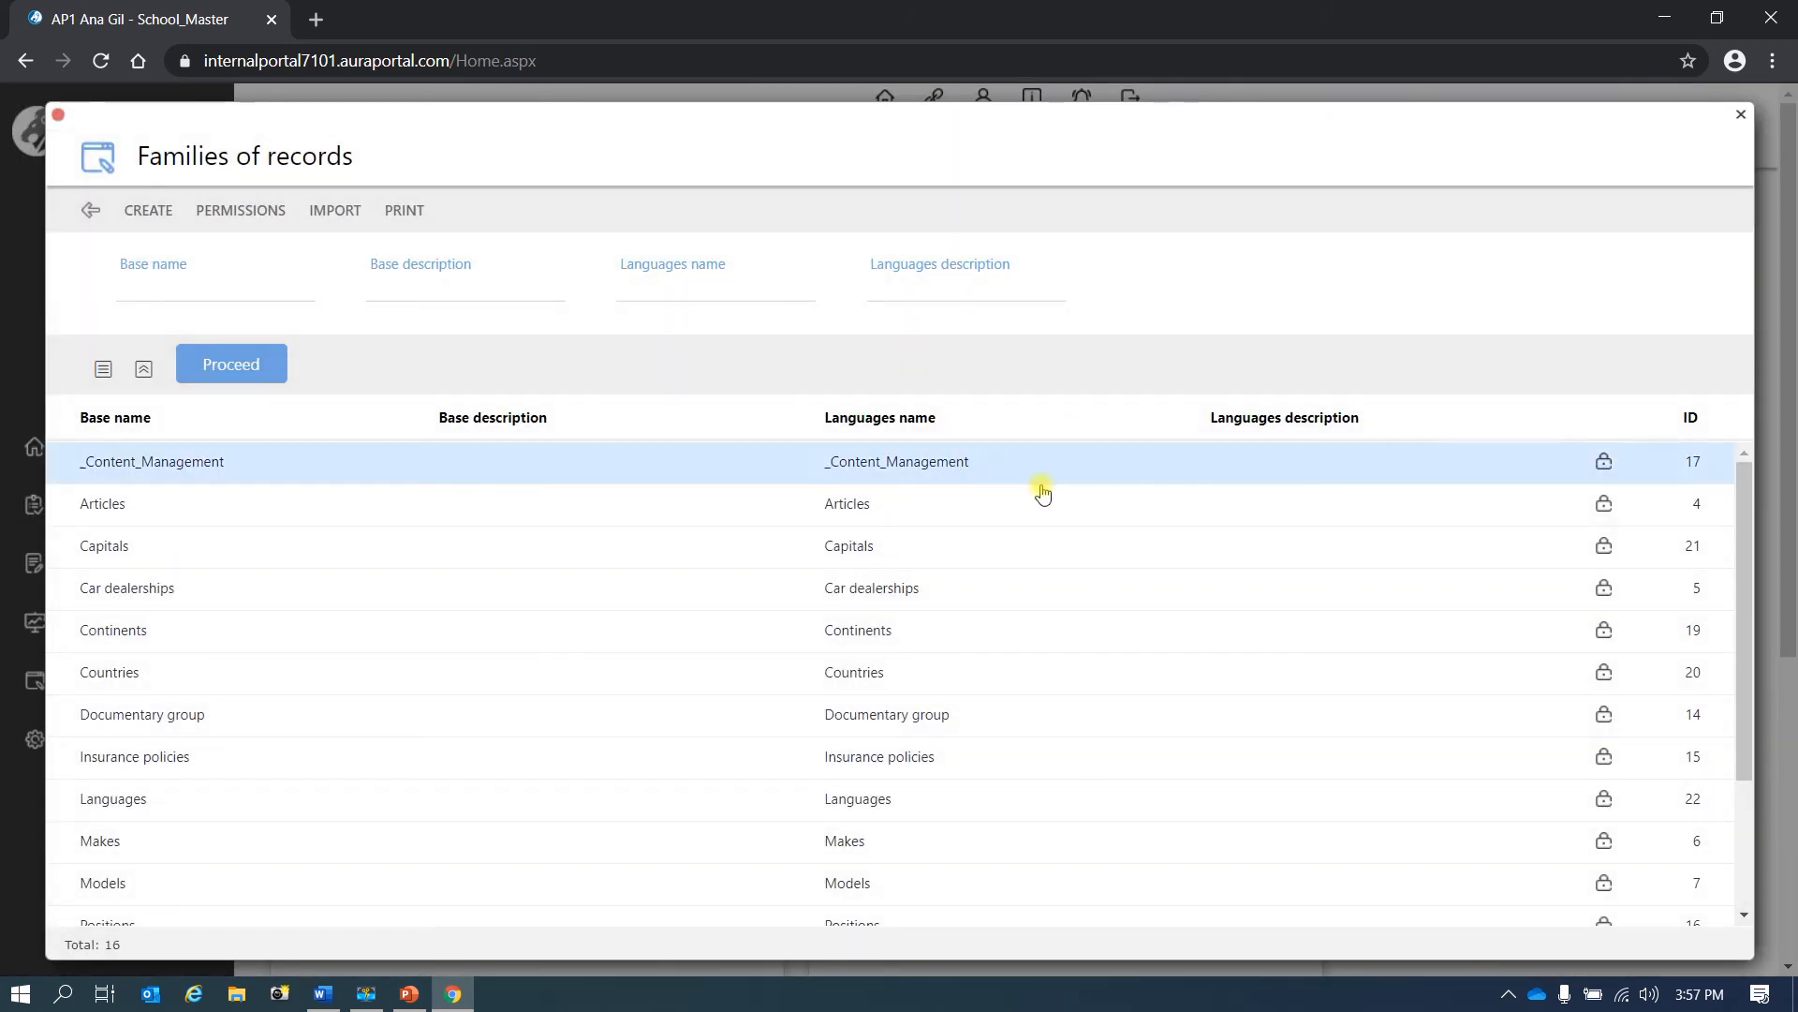
{"action": "left_click", "coordinate": [90, 210]}
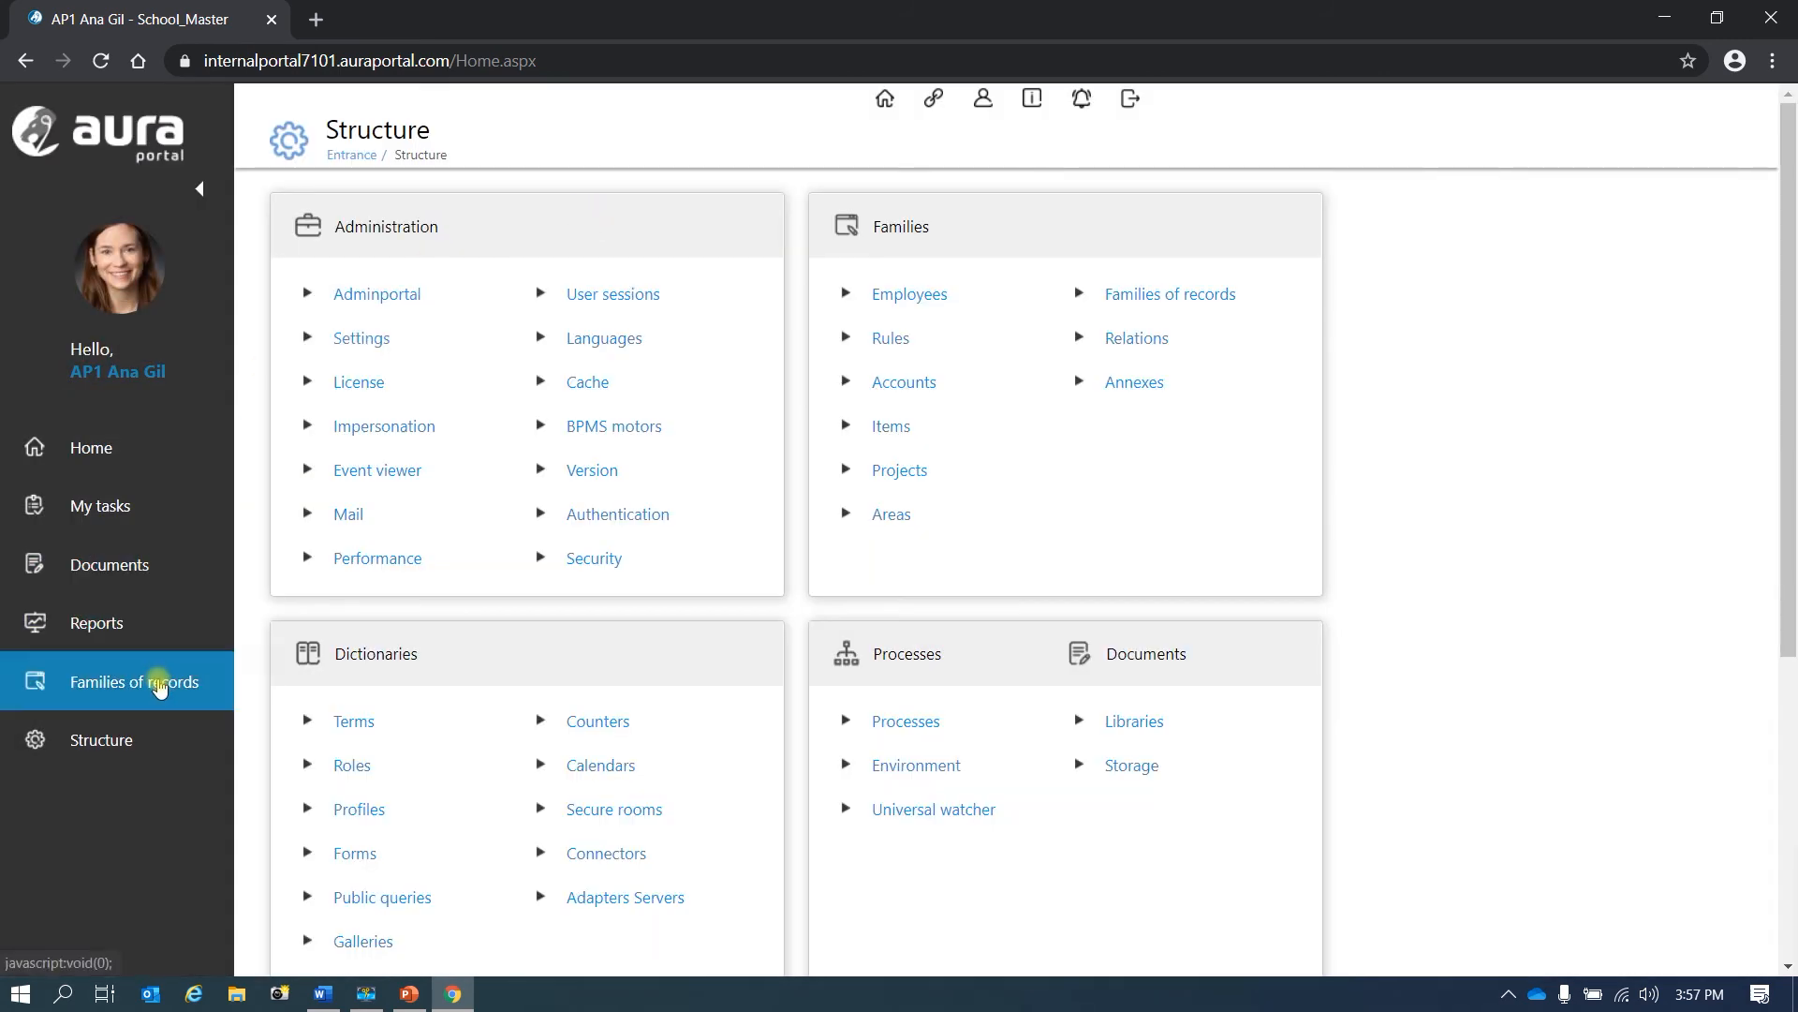
Step: Go to the portal's families of records and open the Continents family's list of records
{"action": "left_click", "coordinate": [145, 681]}
{"action": "scroll", "coordinate": [122, 828], "scroll_direction": "down", "scroll_amount": 2}
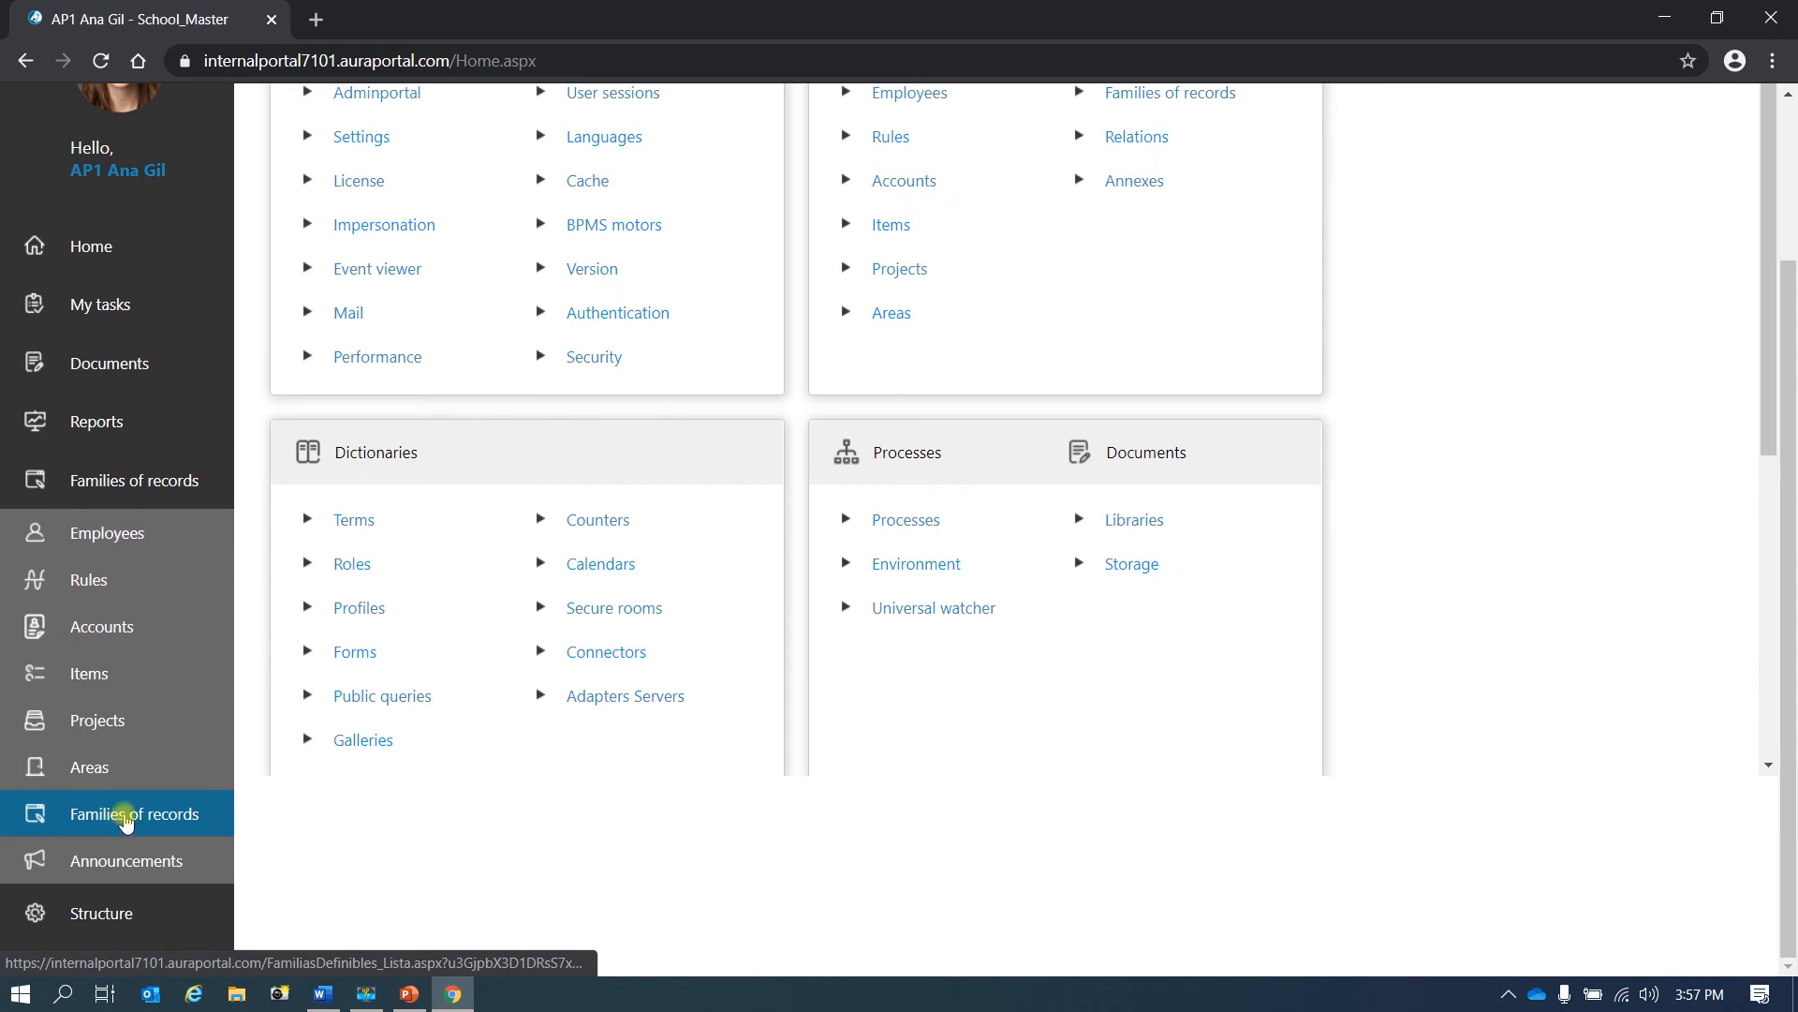
{"action": "left_click", "coordinate": [127, 815]}
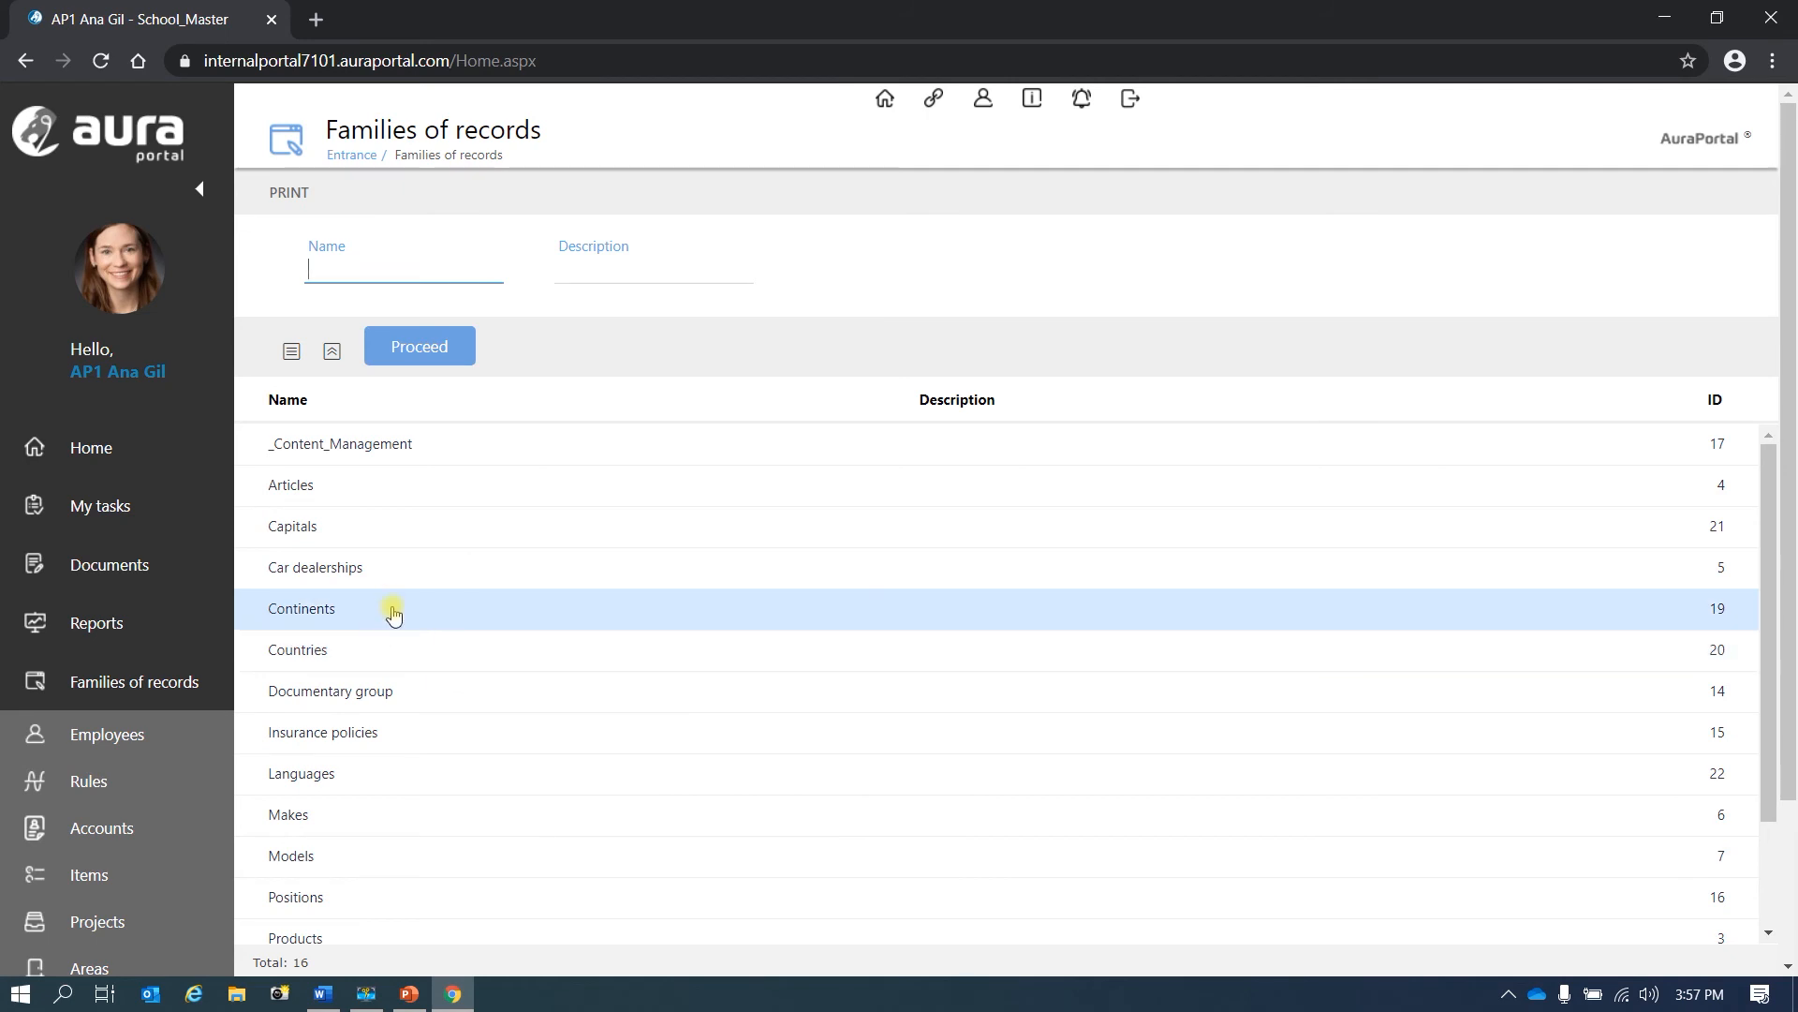
{"action": "left_click", "coordinate": [393, 613]}
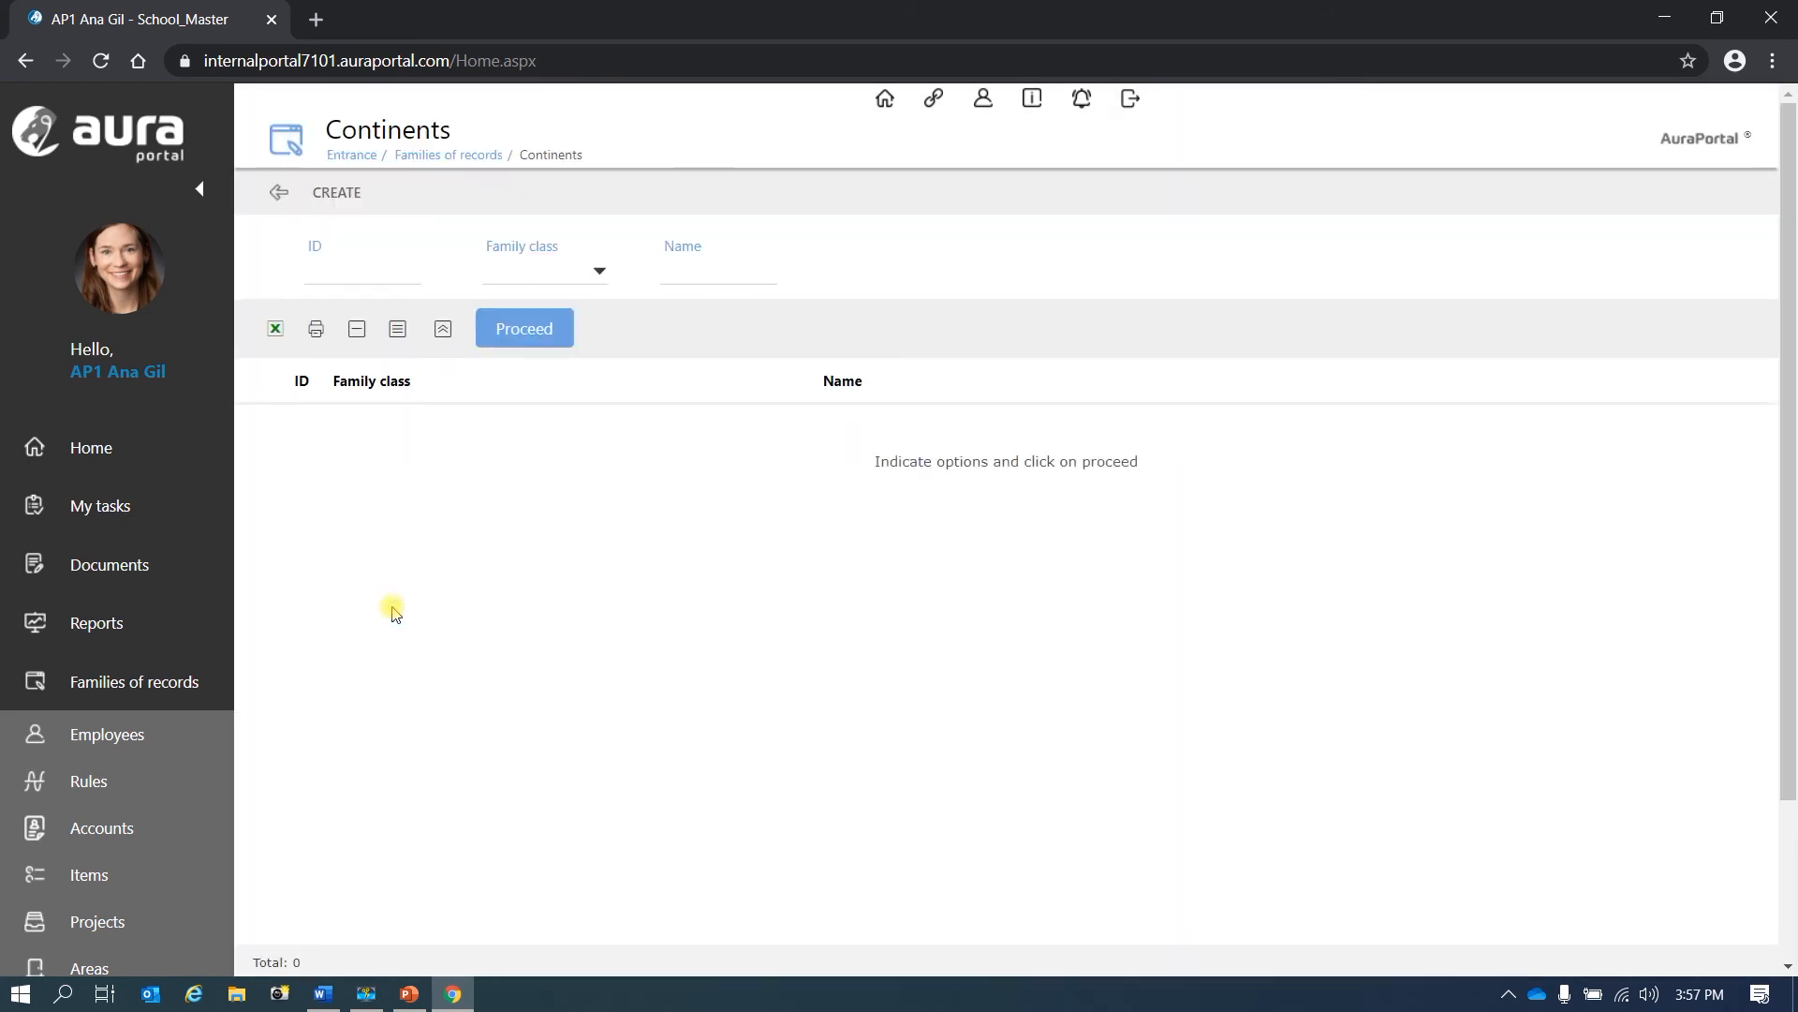
Step: Create a record named Europe in the Continents family, keeping the General family class, and save and exit it
{"action": "left_click", "coordinate": [344, 197]}
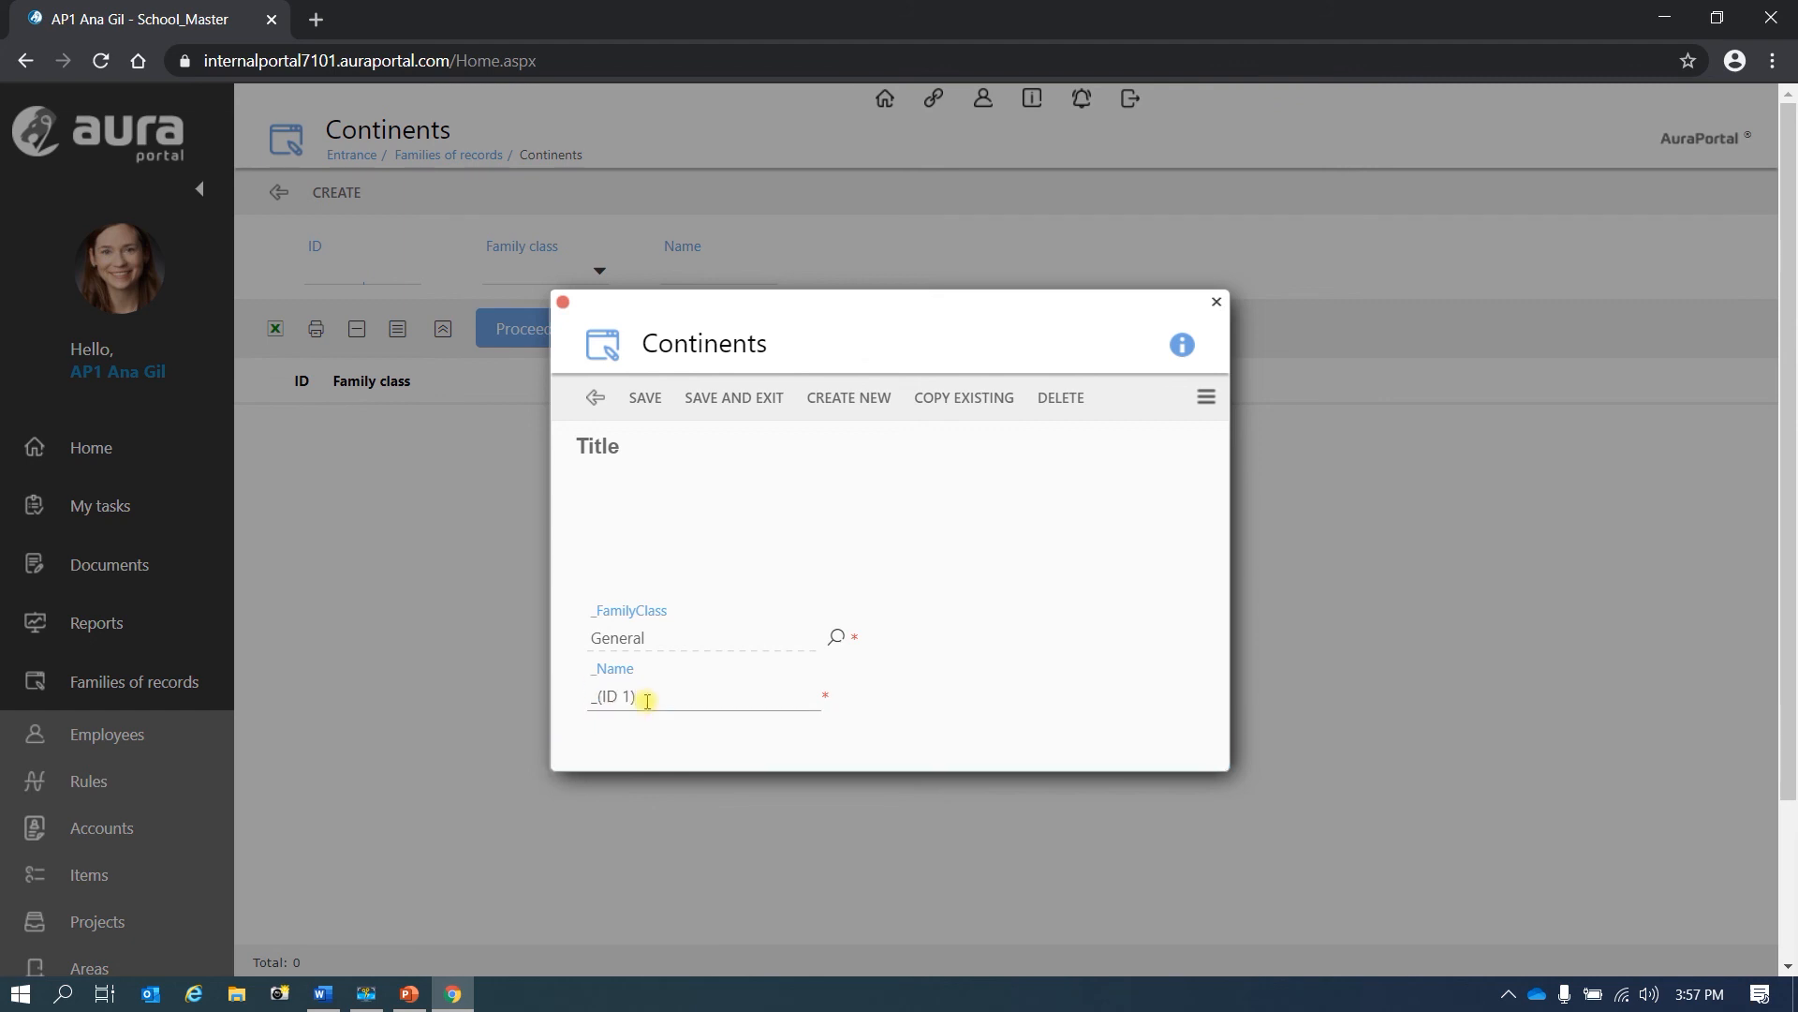
{"action": "key", "text": "alt+Tab"}
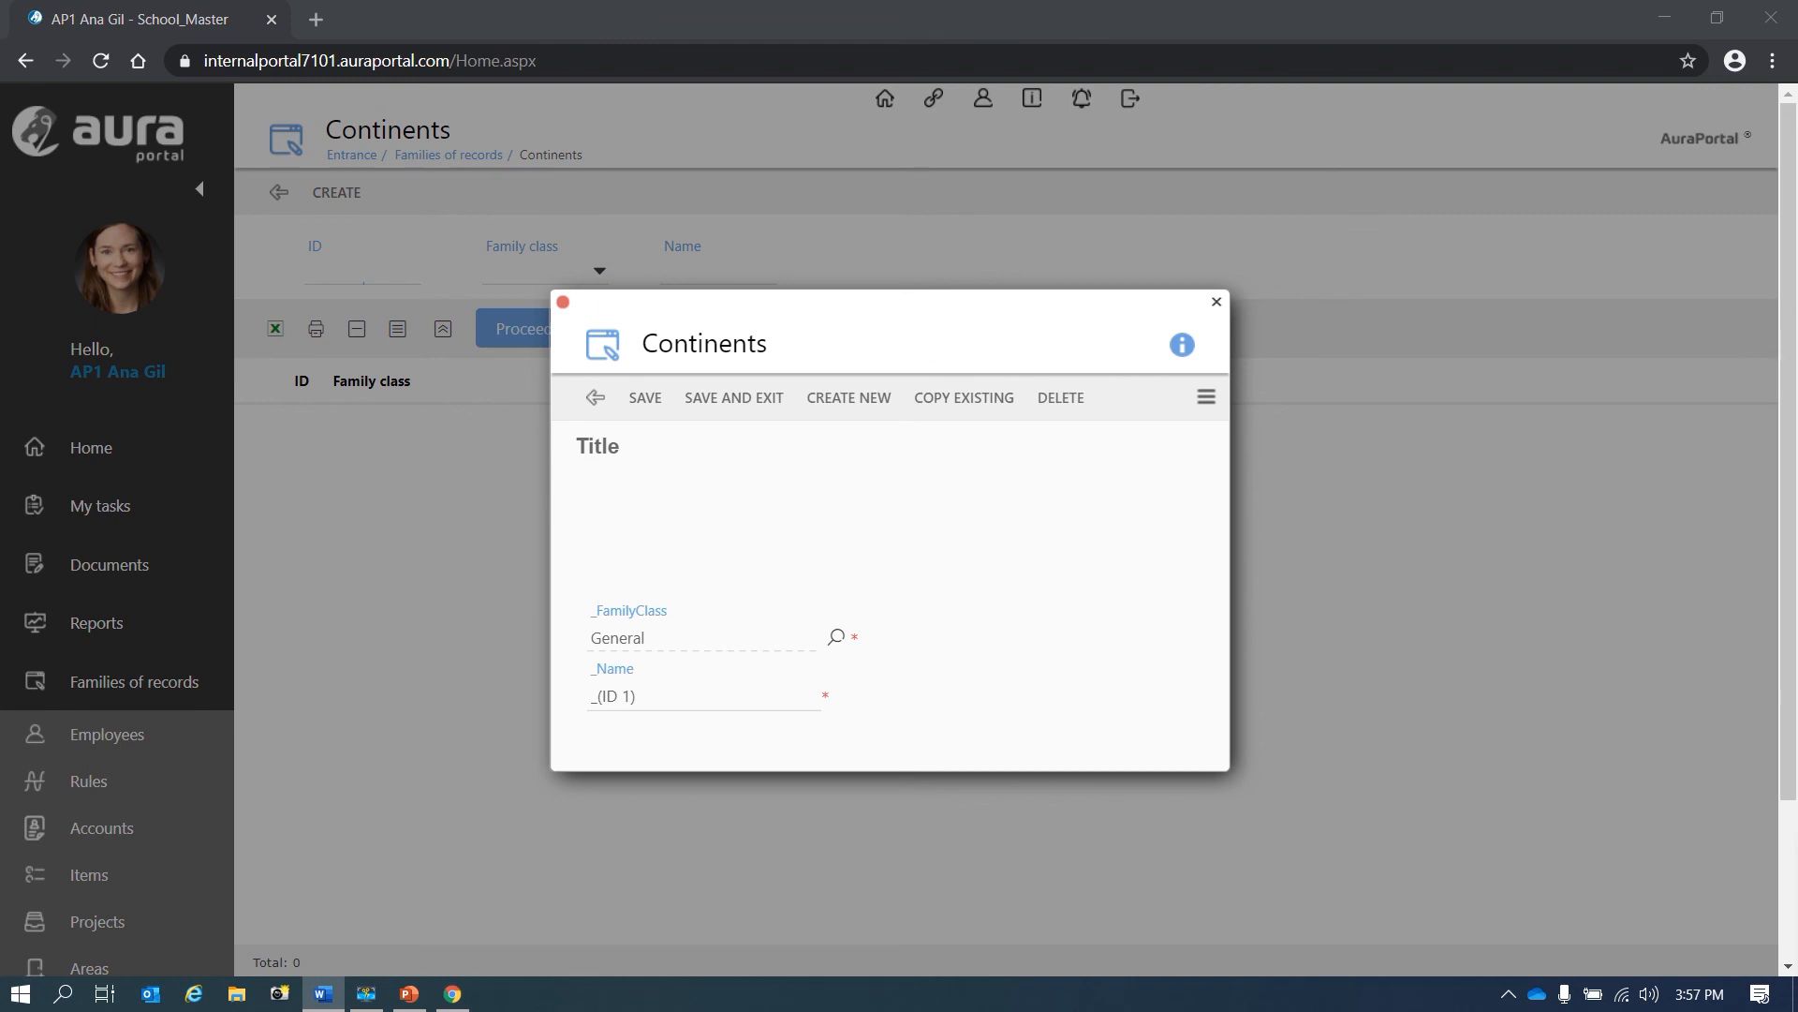
{"action": "left_click", "coordinate": [655, 693]}
{"action": "left_click_drag", "start_coordinate": [652, 693], "coordinate": [582, 694]}
{"action": "type", "text": "Europe"}
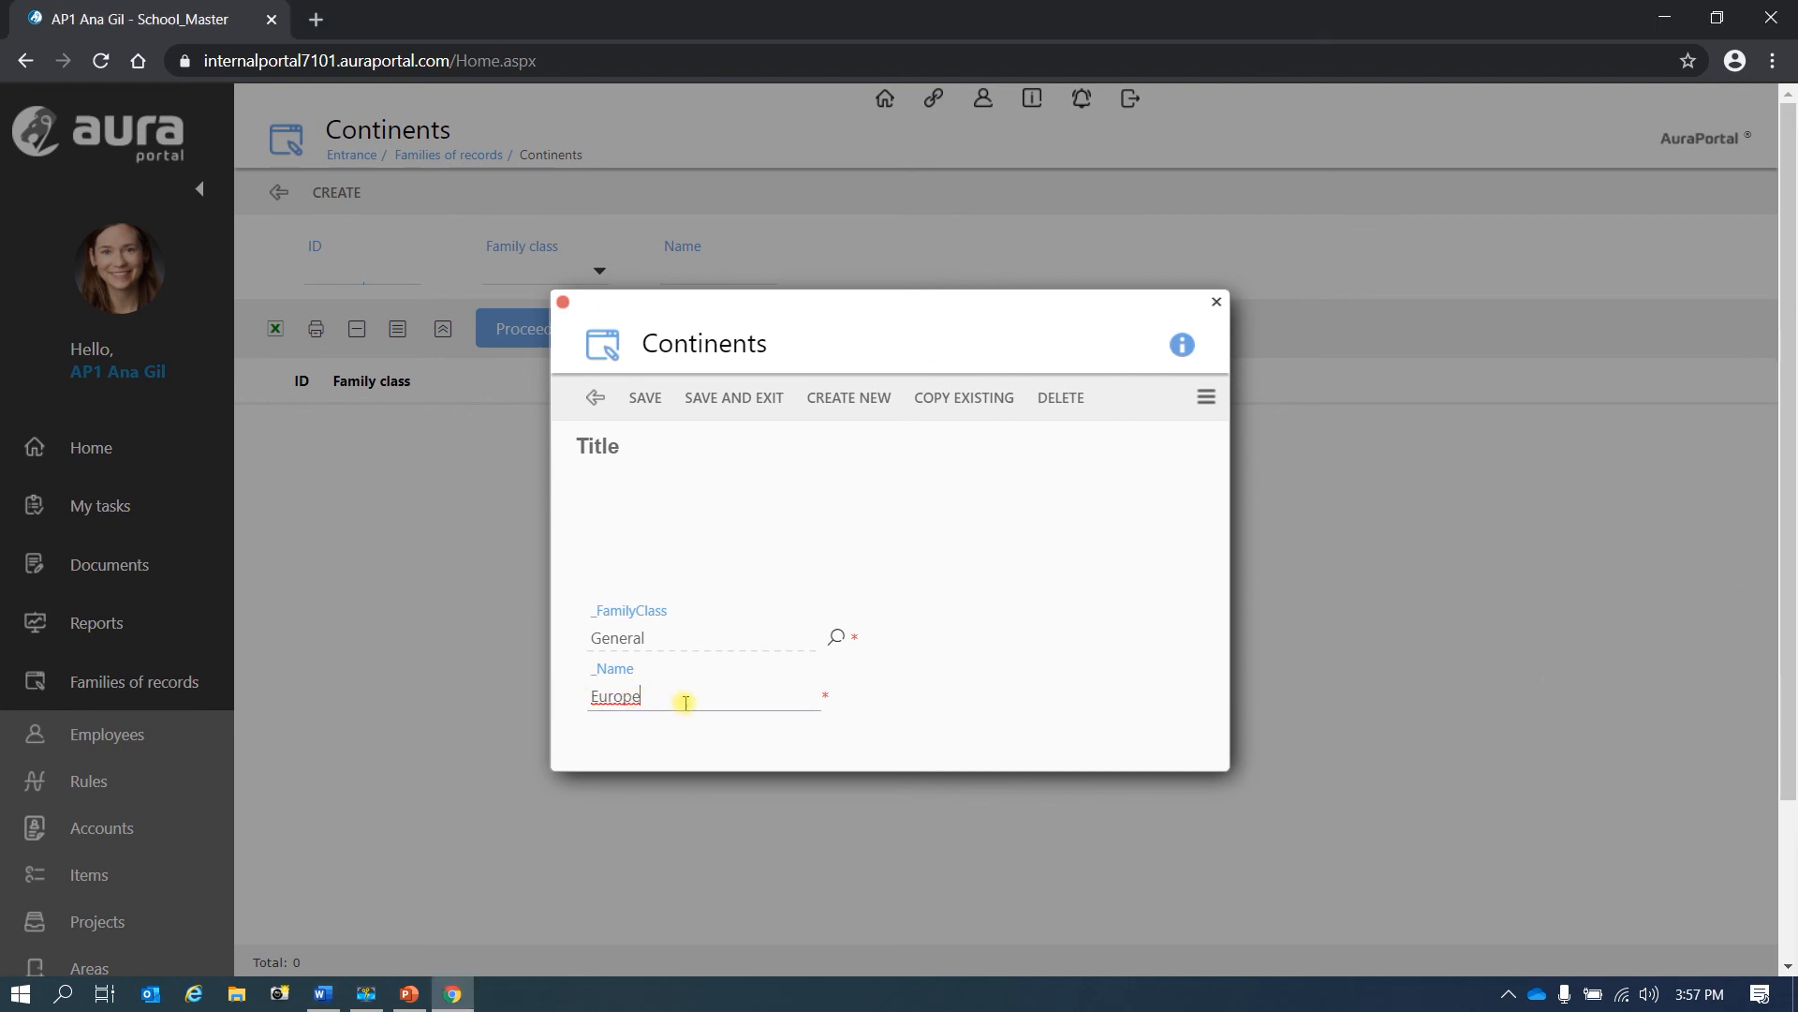
{"action": "left_click", "coordinate": [708, 403]}
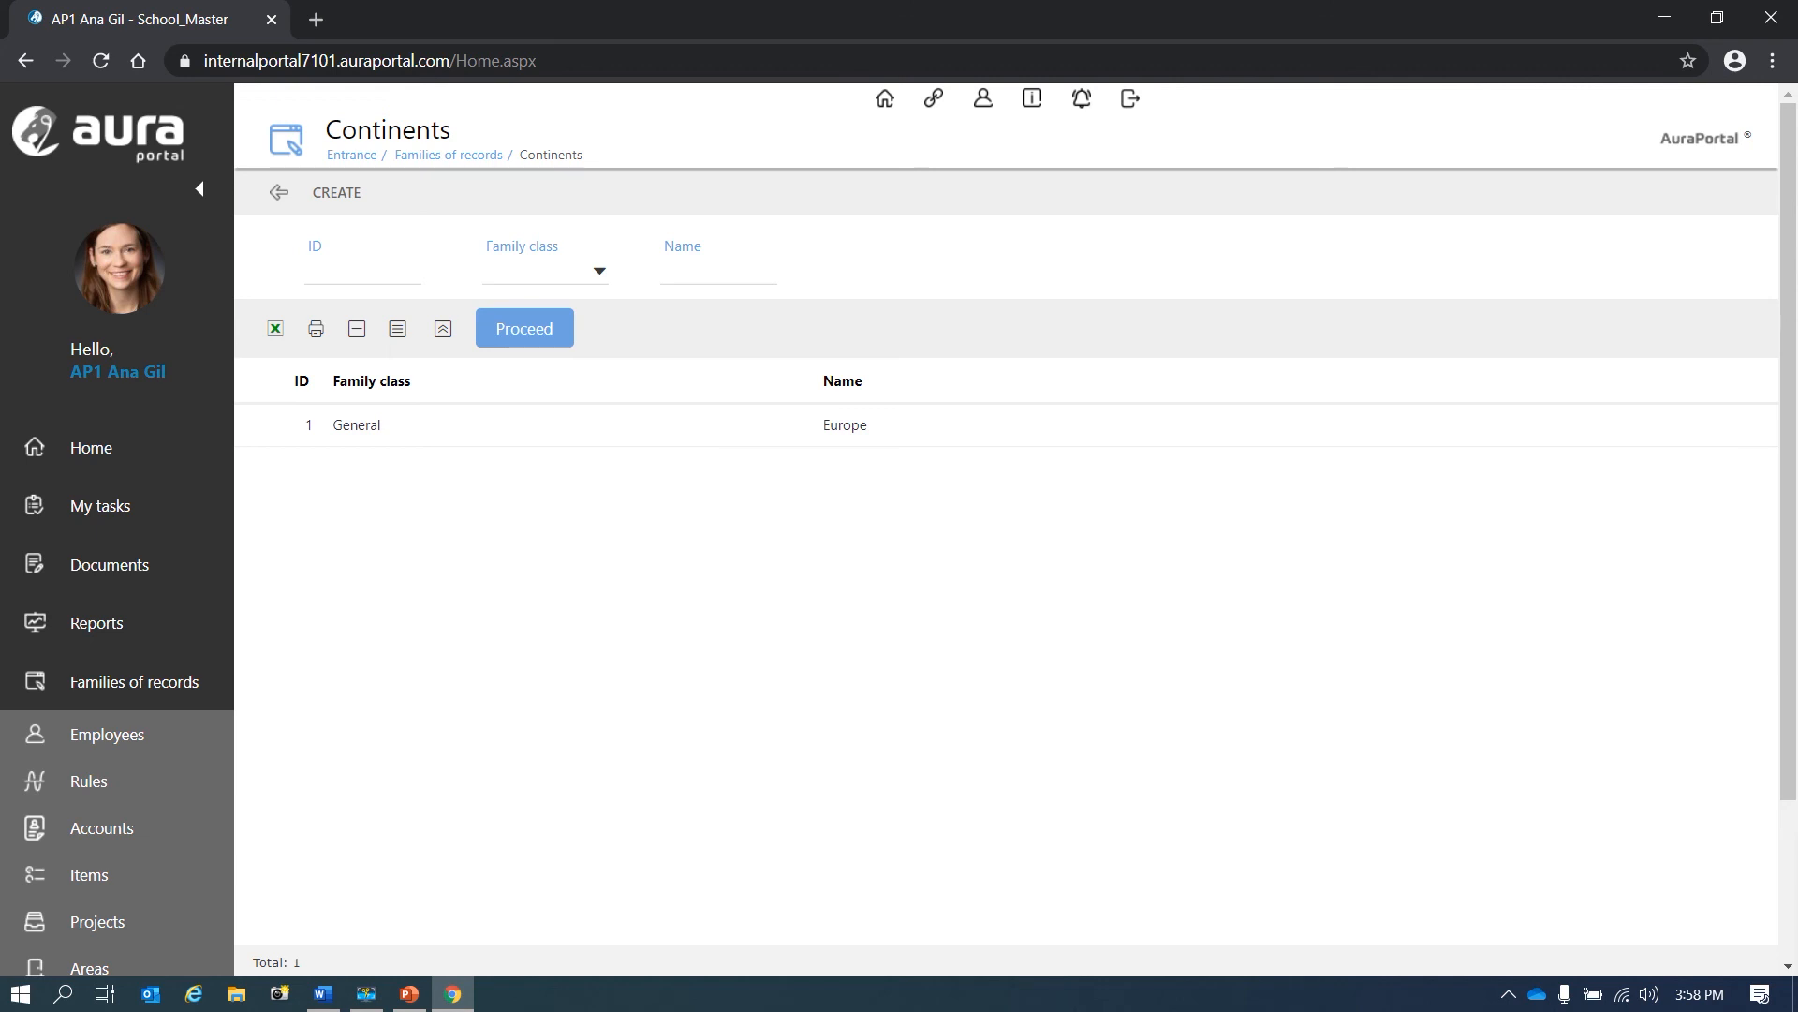
{"action": "key", "text": "alt+Tab"}
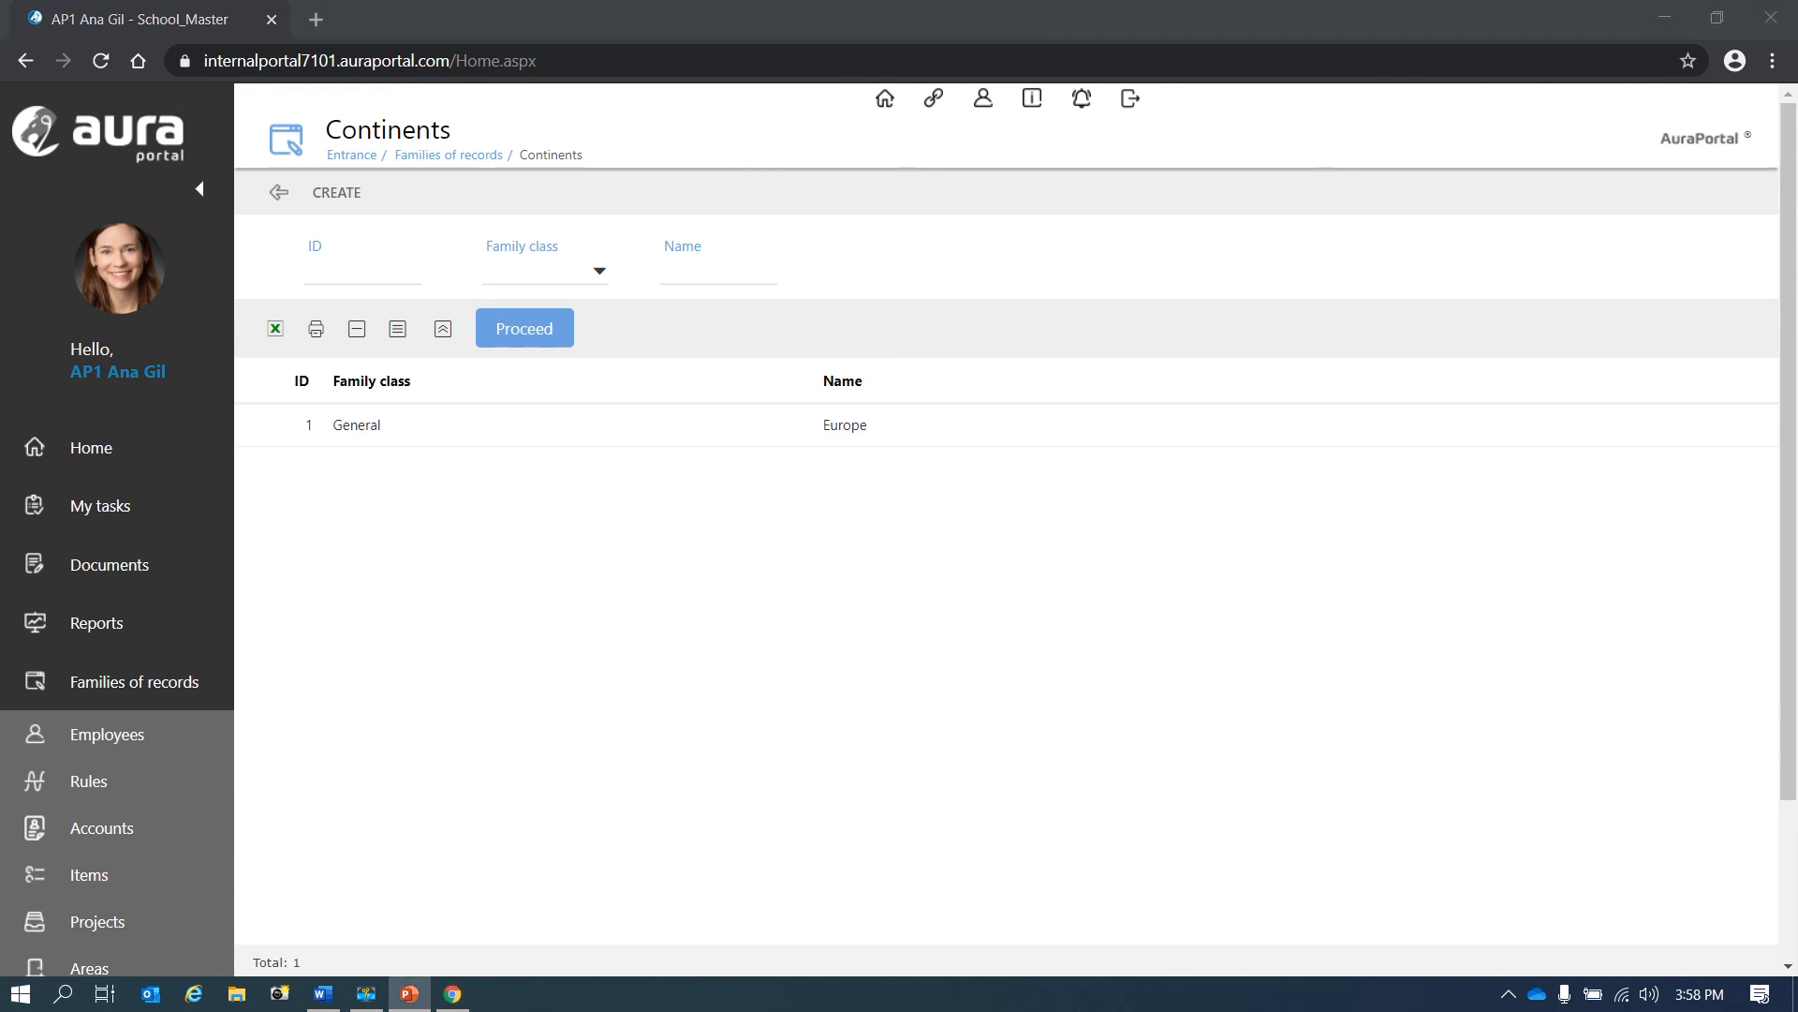